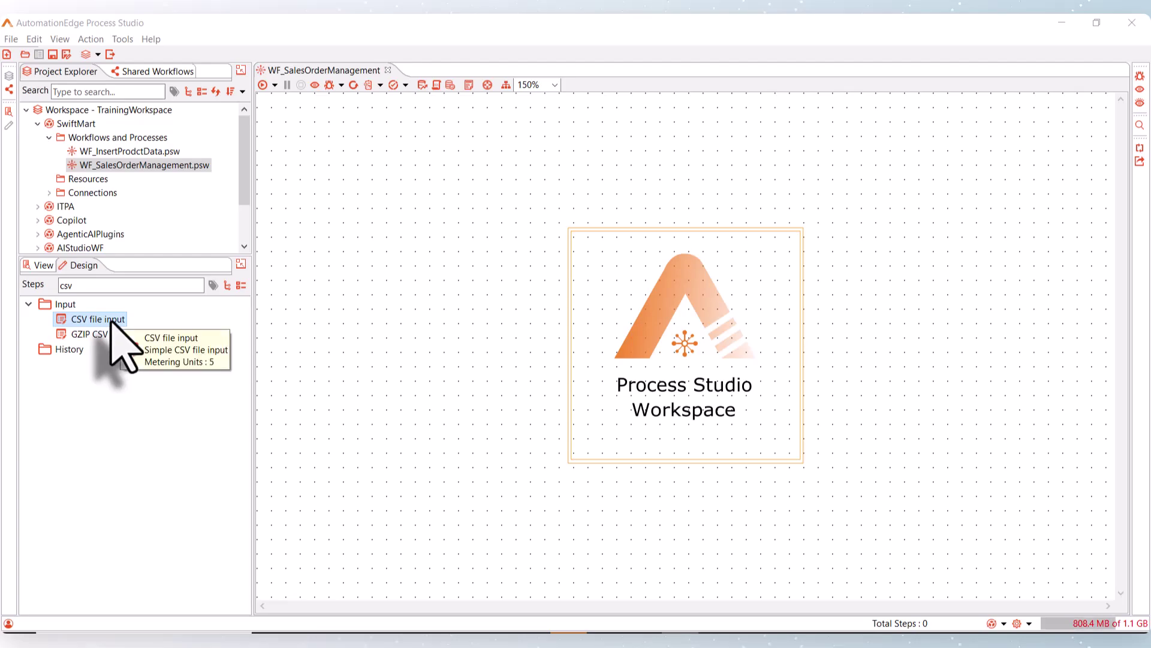
# Step: Add a CSV file input step to the workflow, name it INF_SalesOrderData and choose its source file in the DatabaseDemoProject folder
pyautogui.moveTo(112, 321); pyautogui.dragTo(351, 174)
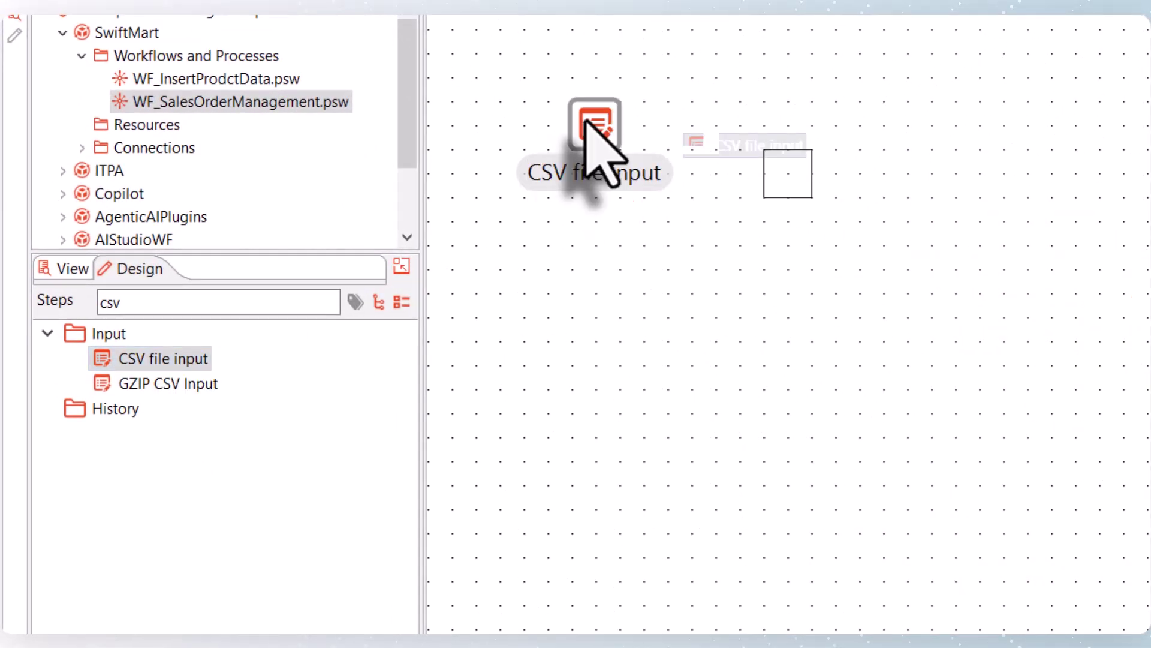
pyautogui.doubleClick(593, 124)
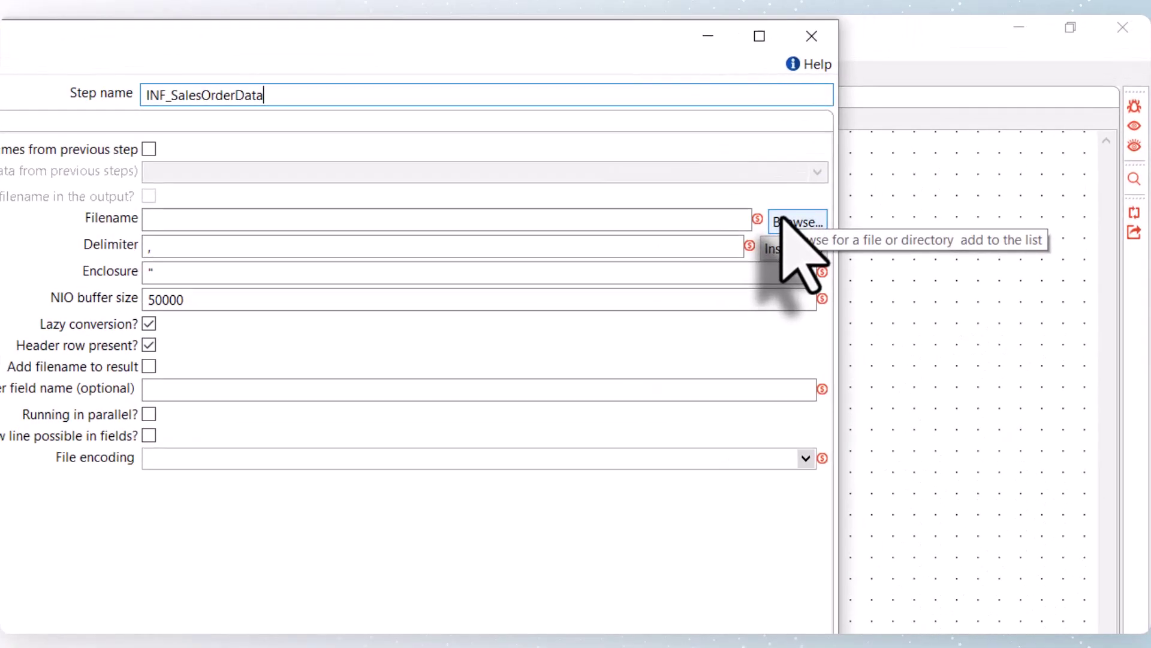
pyautogui.click(791, 223)
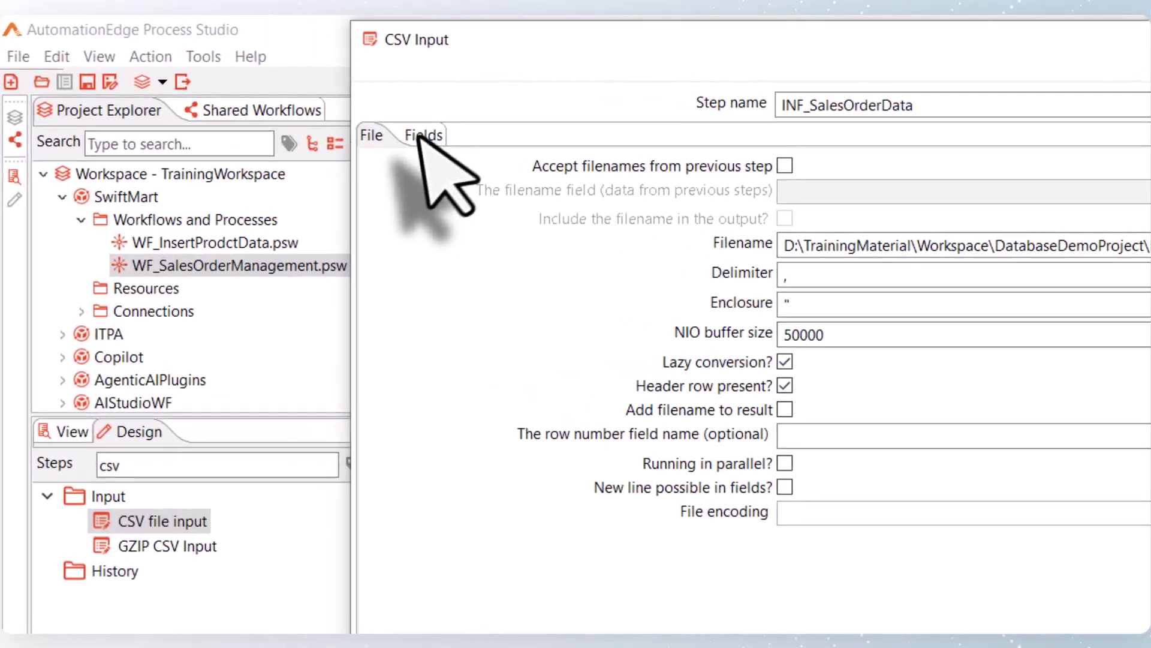
# Step: Retrieve the CSV file's fields using a sample of 100 lines and save the input step
pyautogui.click(422, 135)
pyautogui.click(492, 576)
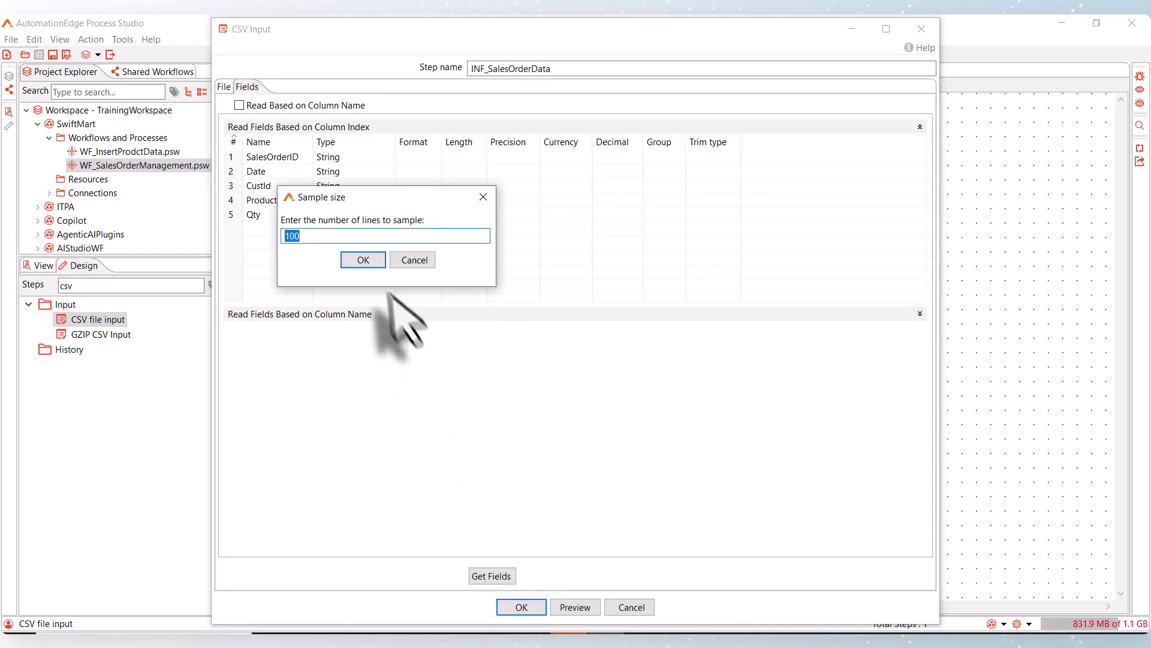
pyautogui.click(362, 259)
pyautogui.click(527, 609)
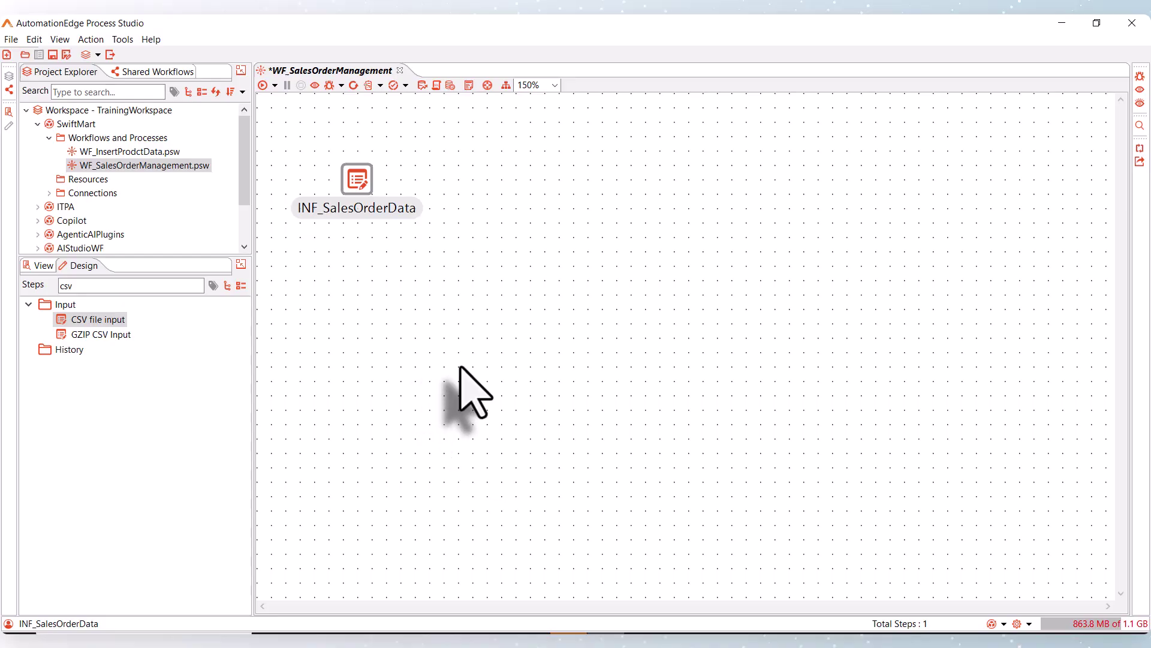
# Step: Find the Database lookup step and place it on the canvas, connected after INF_SalesOrderData
pyautogui.click(124, 286)
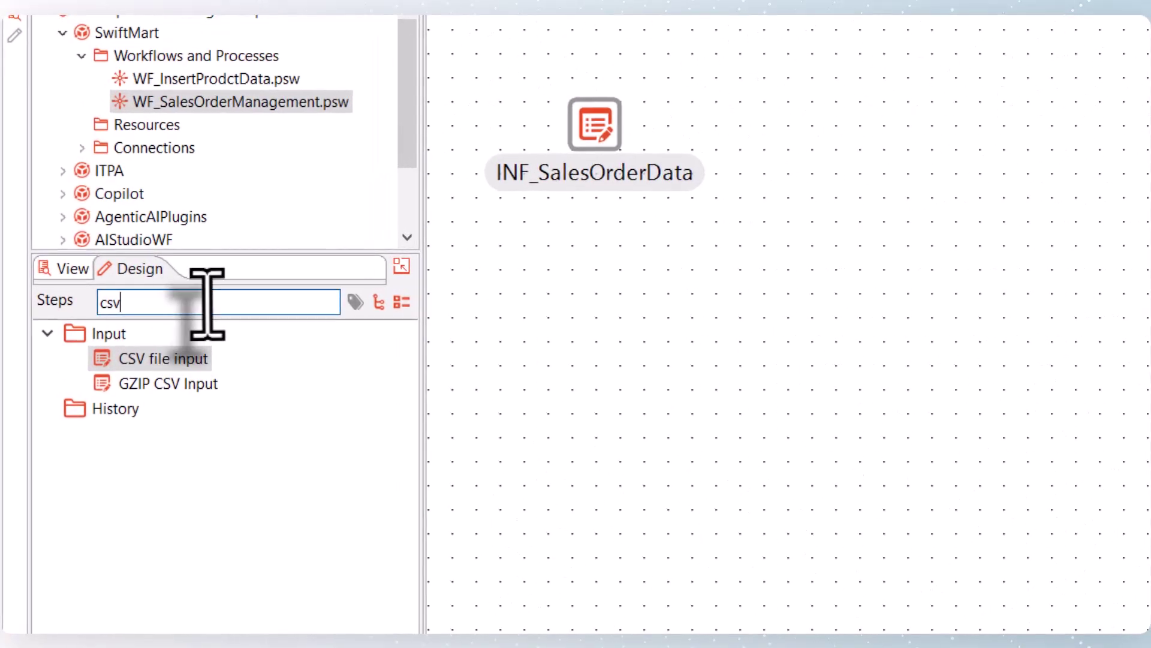
pyautogui.moveTo(207, 303); pyautogui.dragTo(6, 301)
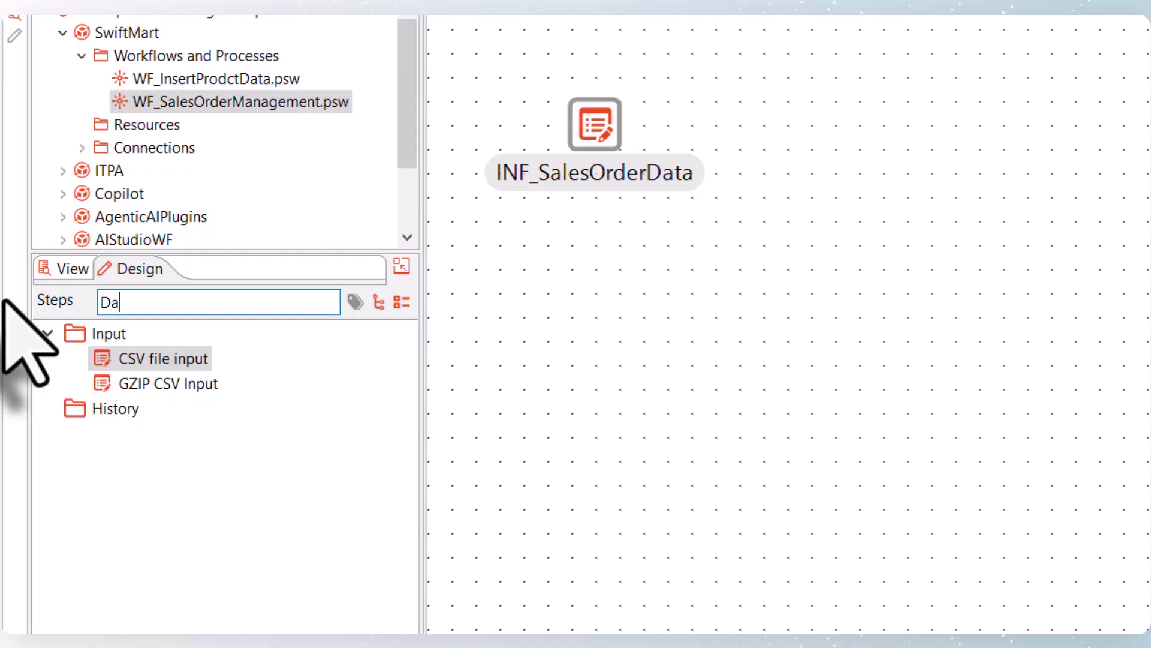
pyautogui.write('Data')
pyautogui.write('base look')
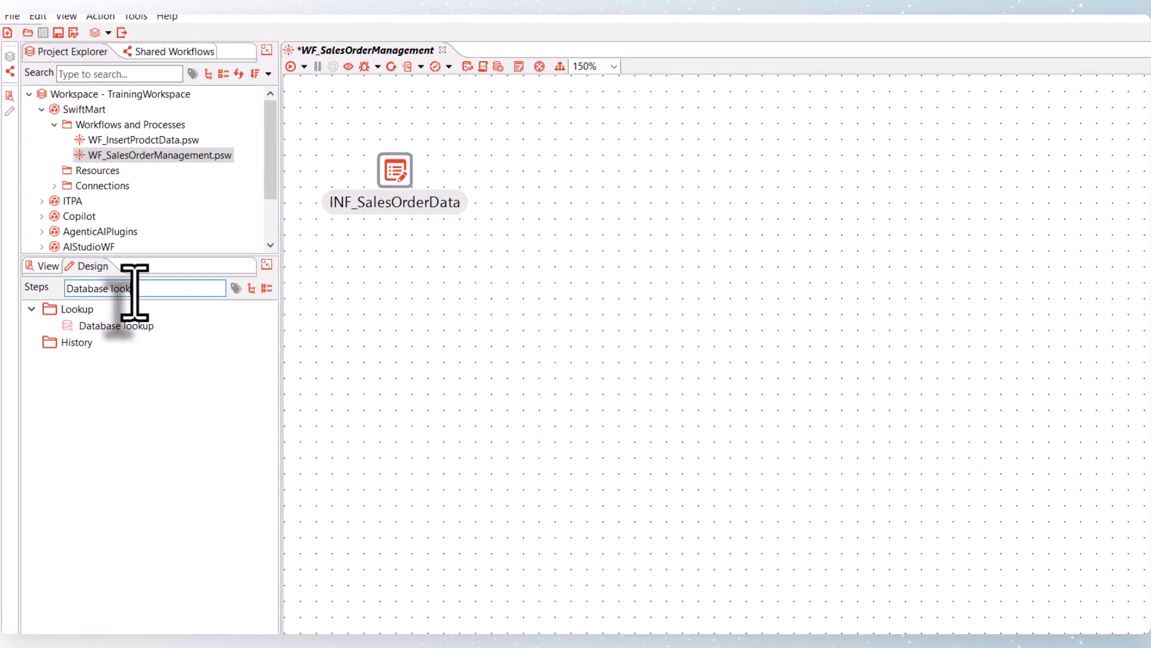
pyautogui.moveTo(211, 360); pyautogui.dragTo(894, 128)
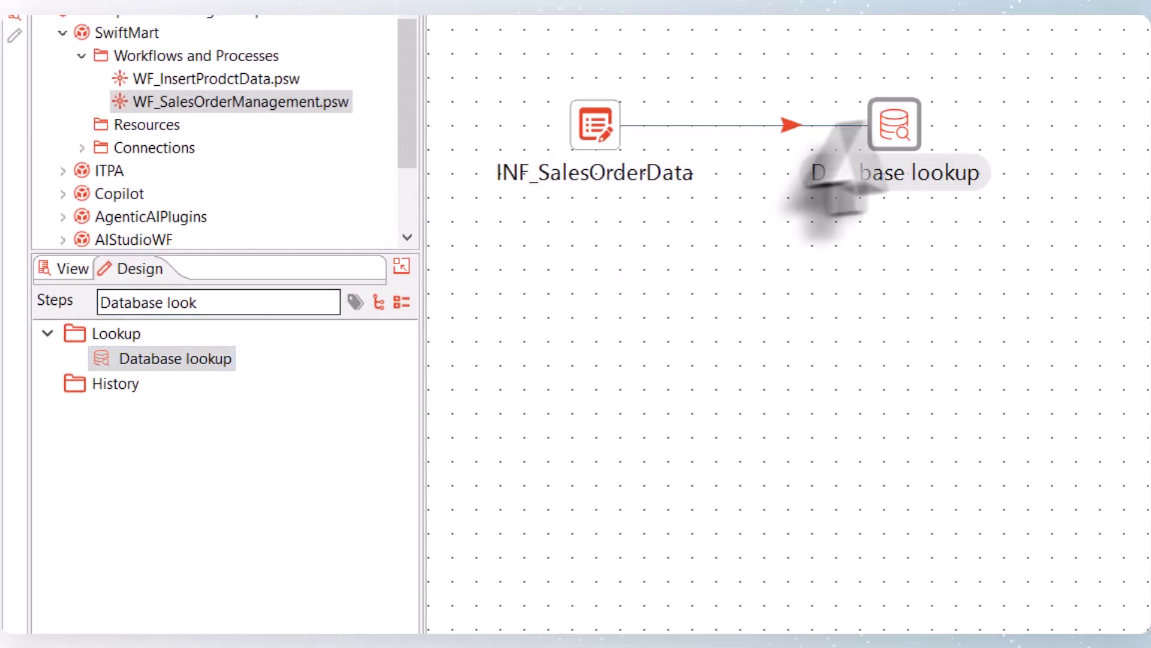
# Step: Name the lookup step INF_ProductData and choose product as its lookup table
pyautogui.doubleClick(909, 133)
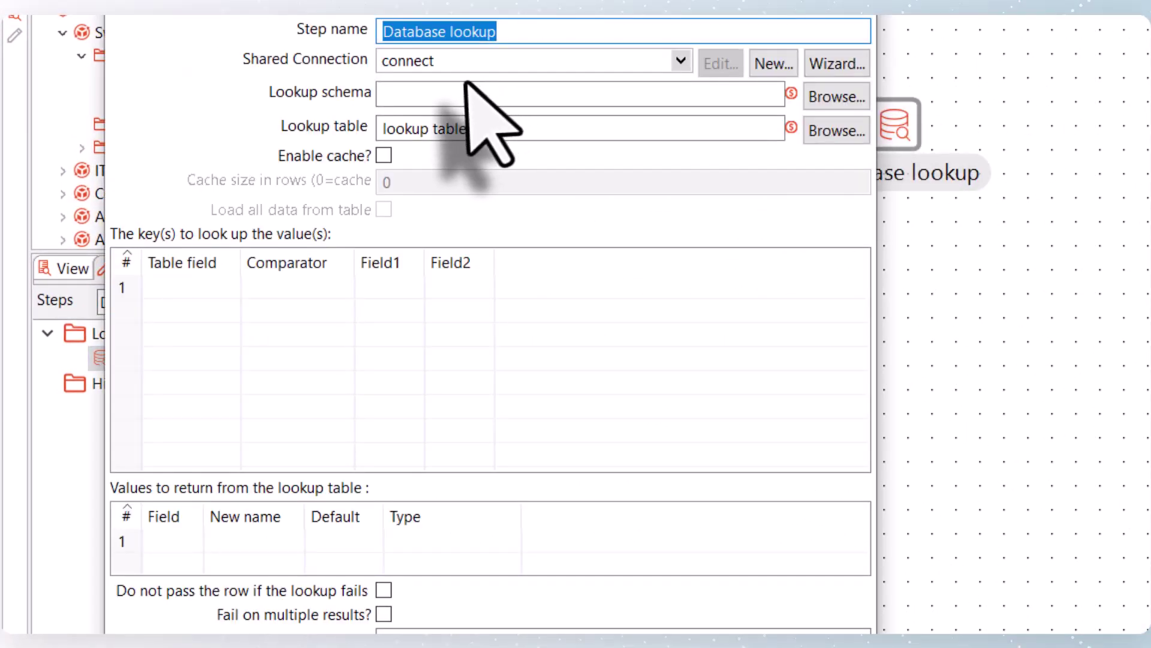
pyautogui.write('INF_ProductData')
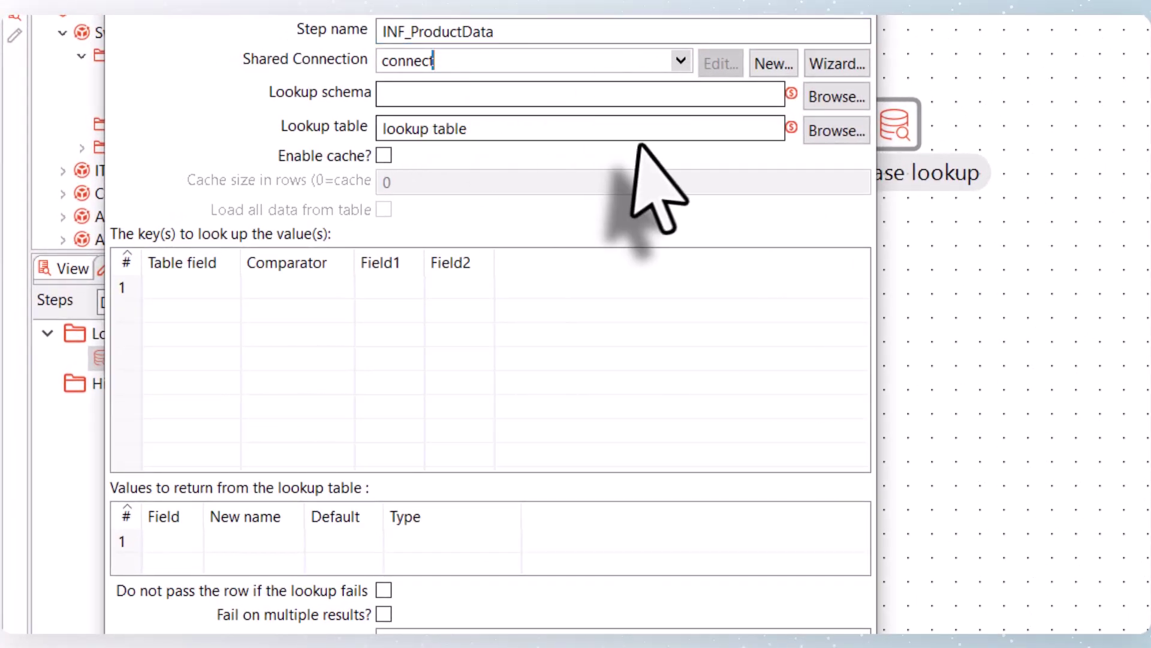
pyautogui.click(837, 97)
pyautogui.click(983, 505)
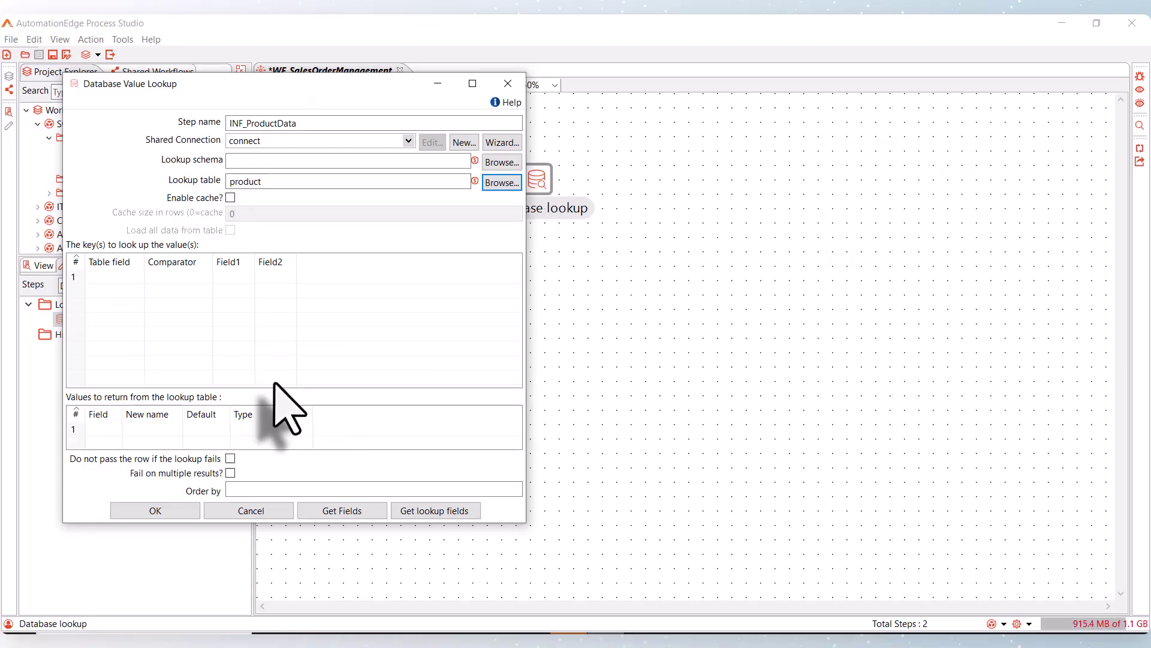
# Step: Load the incoming fields as lookup keys and delete all of them except ProductId
pyautogui.click(353, 510)
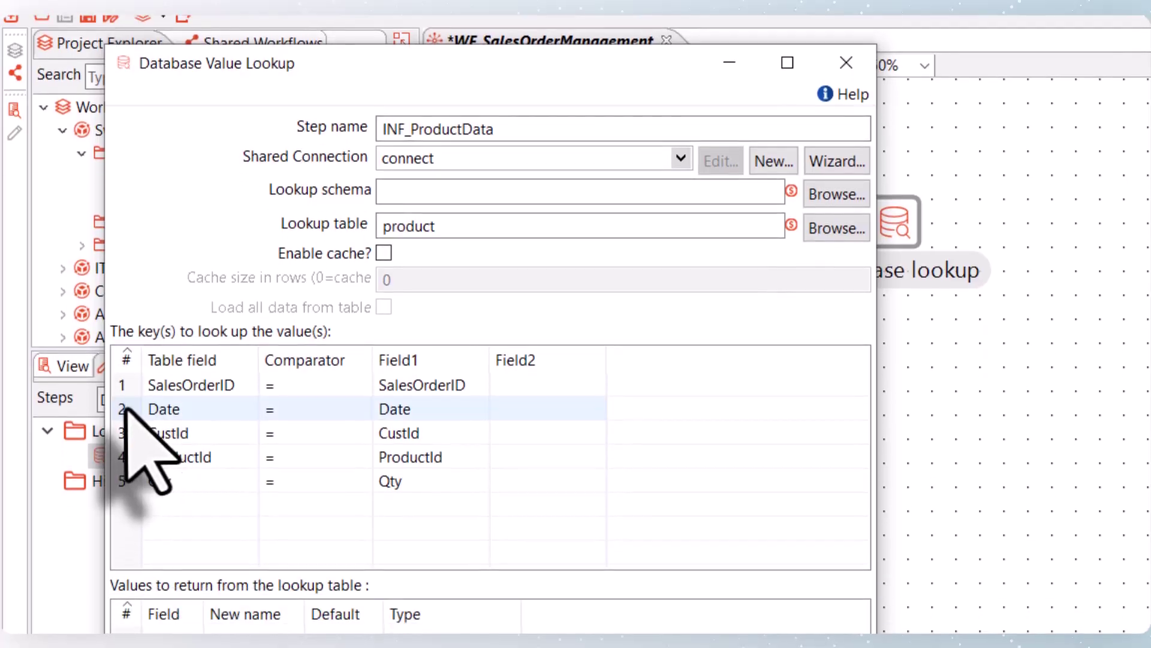
pyautogui.click(126, 455)
pyautogui.press('Delete')
pyautogui.press('Delete')
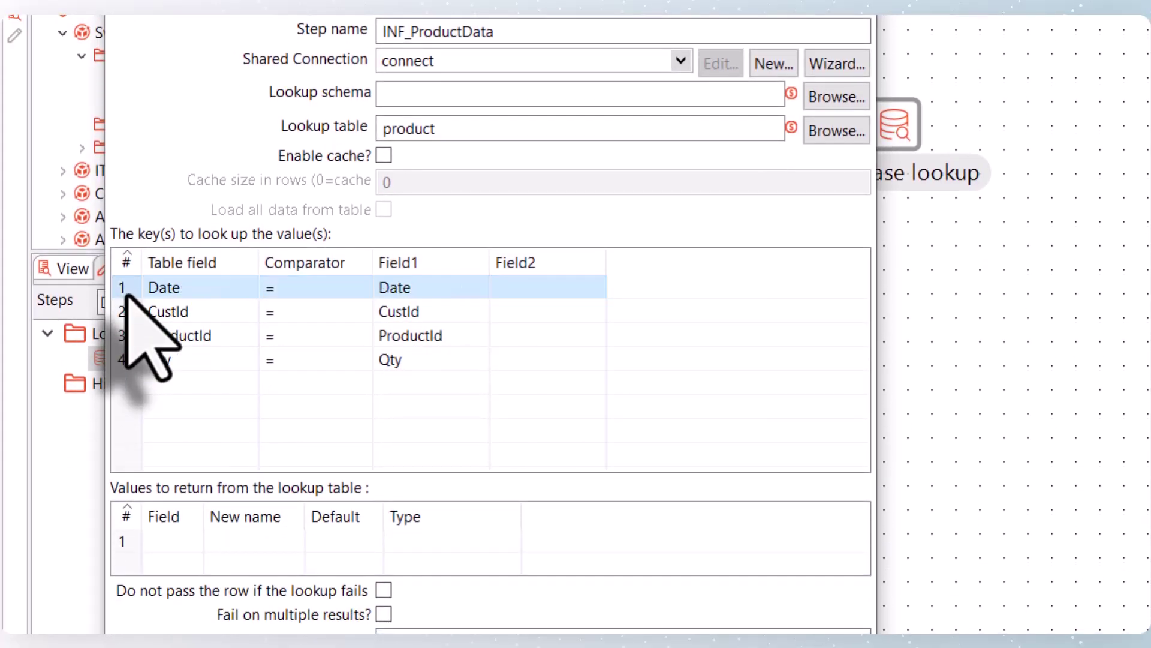
pyautogui.press('Delete')
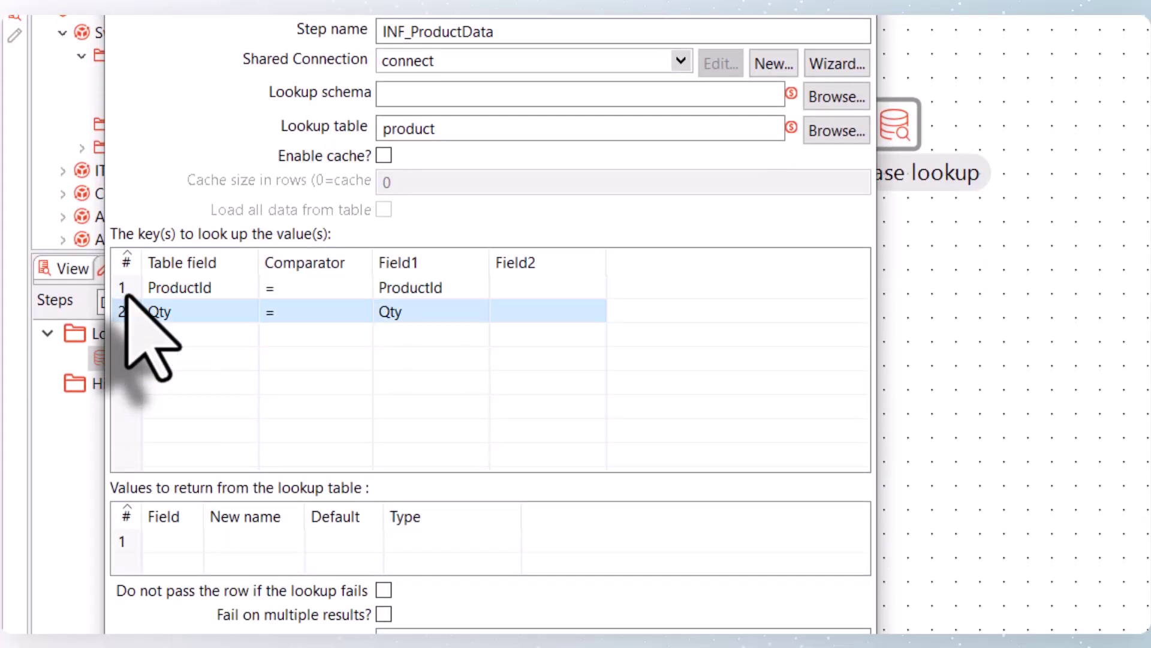
pyautogui.press('Delete')
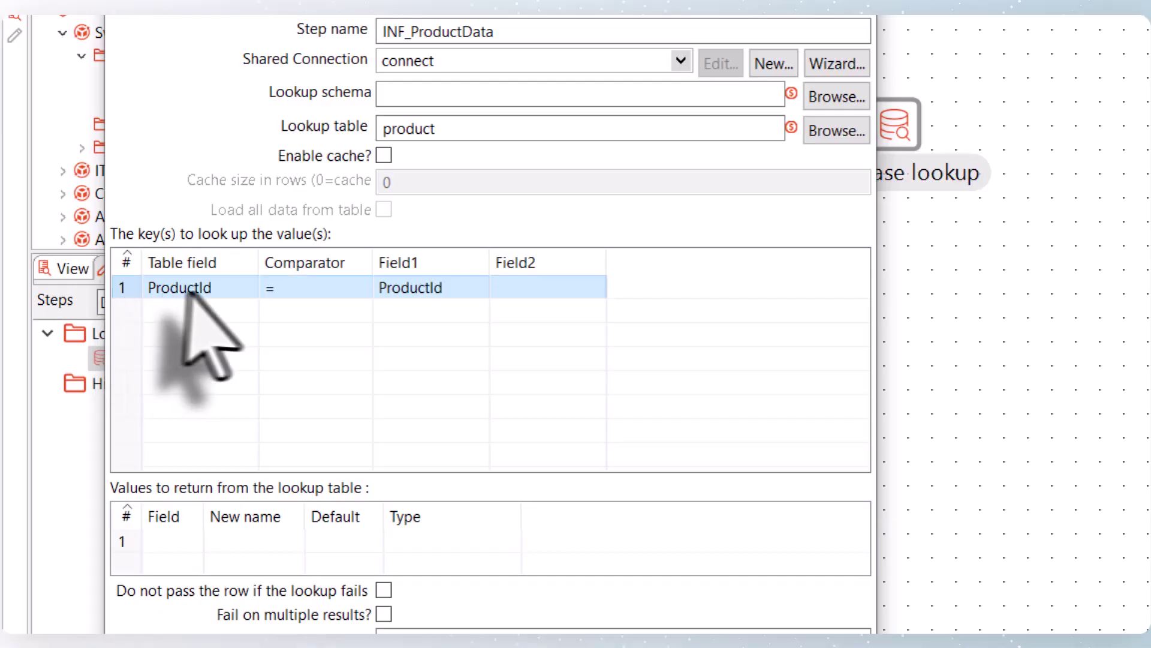
# Step: Match table field id to ProductId and return product, qty and unitprice from the lookup table, renaming qty to DatabaseQty
pyautogui.click(229, 287)
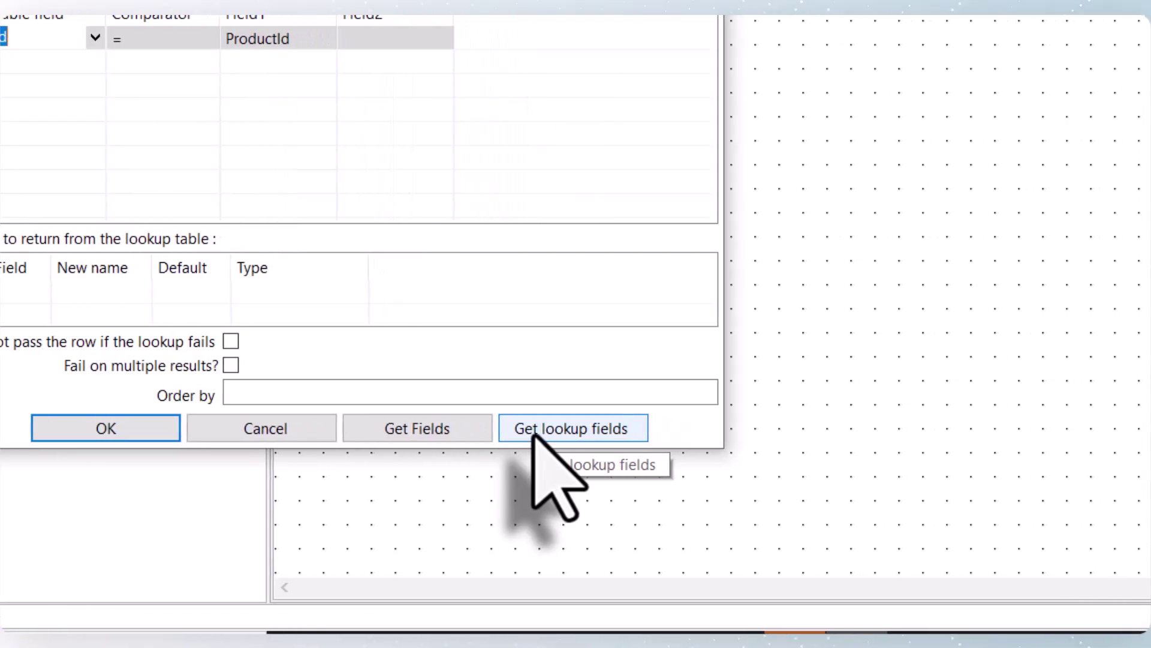
pyautogui.click(611, 436)
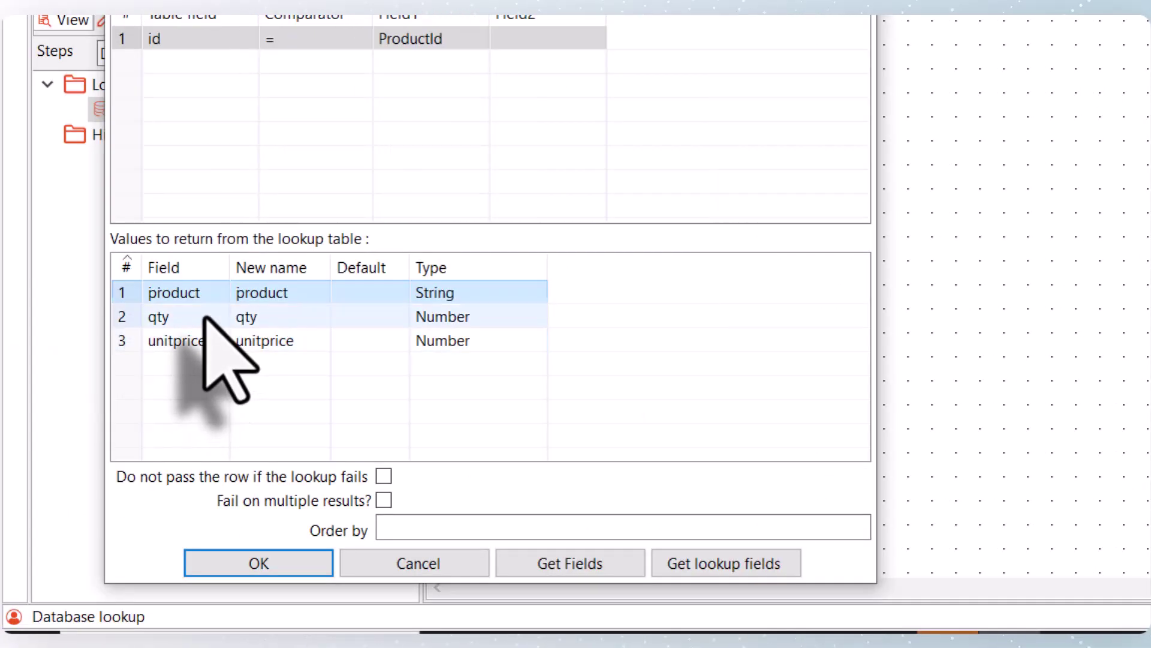
pyautogui.click(267, 317)
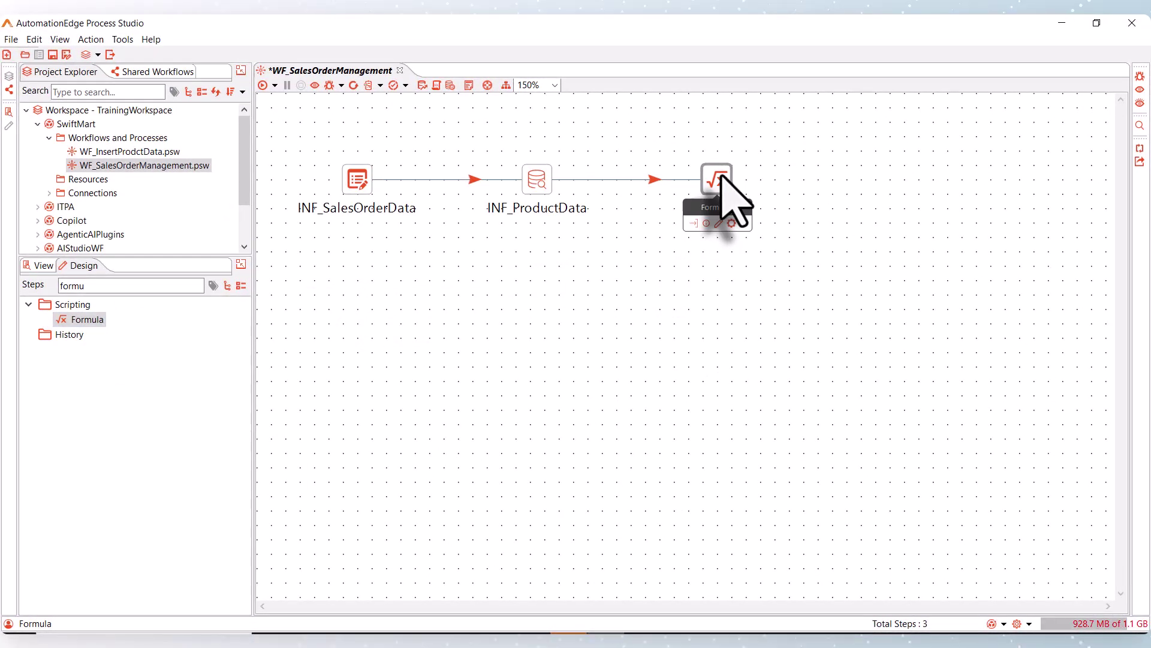
# Step: Name the Formula step OrderStatus and add a result field called Status
pyautogui.doubleClick(722, 176)
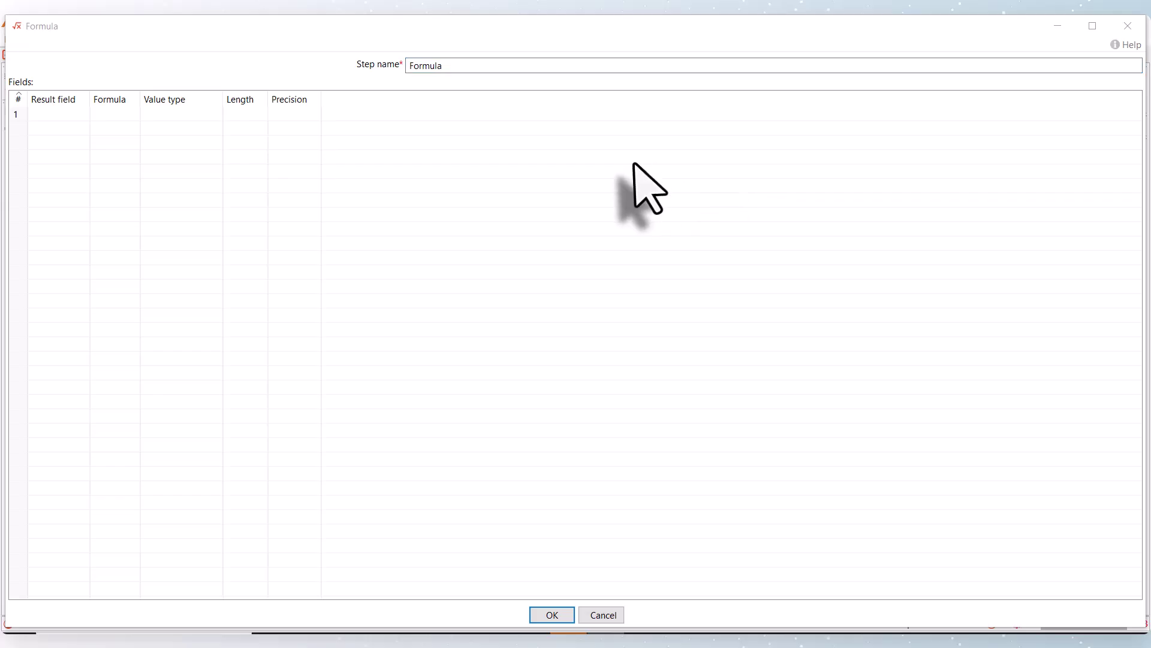
pyautogui.doubleClick(499, 65)
pyautogui.write('OrderStatus')
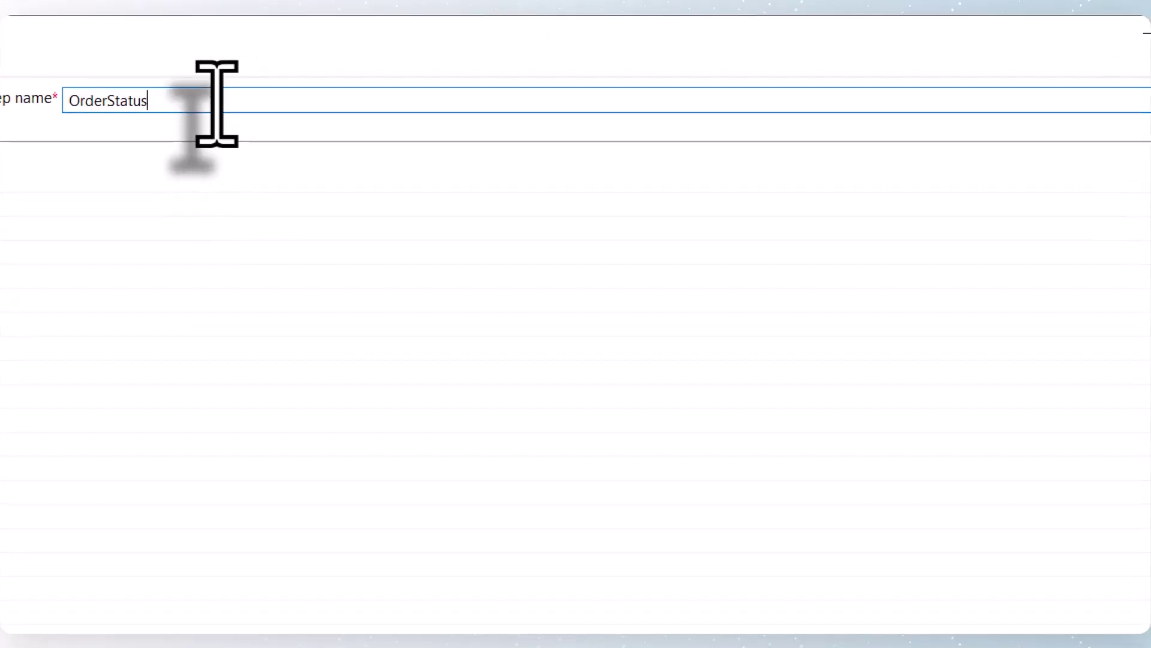
pyautogui.click(54, 181)
pyautogui.write('status')
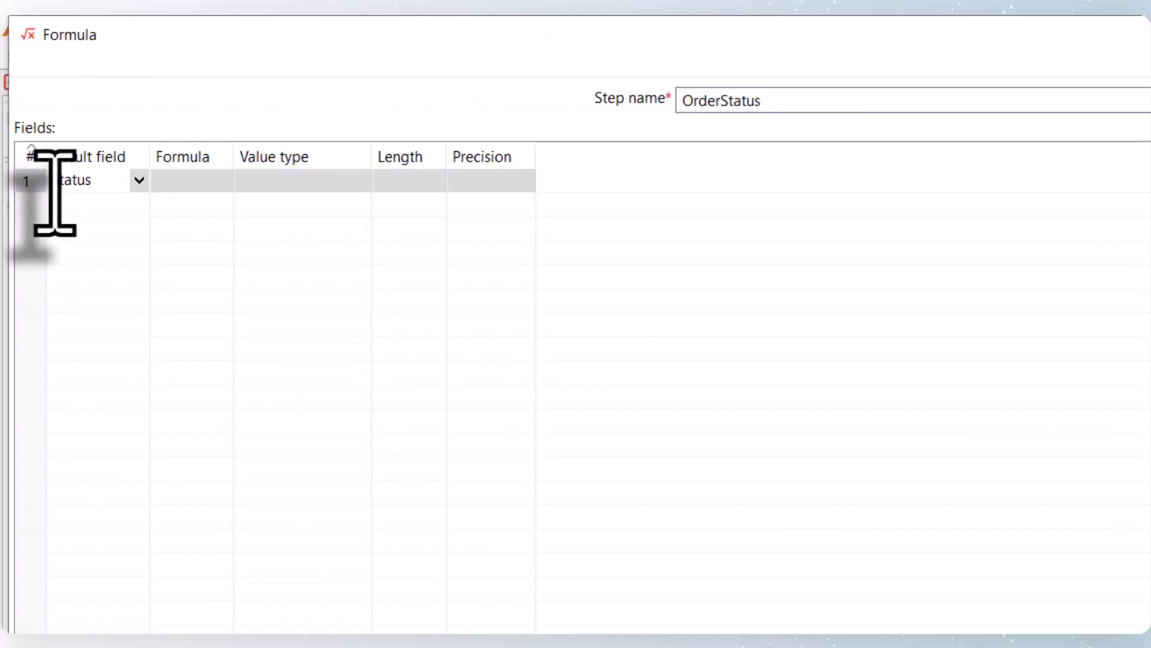
# Step: Look up the logical IF function's syntax and begin the Status formula with "if("
pyautogui.click(170, 186)
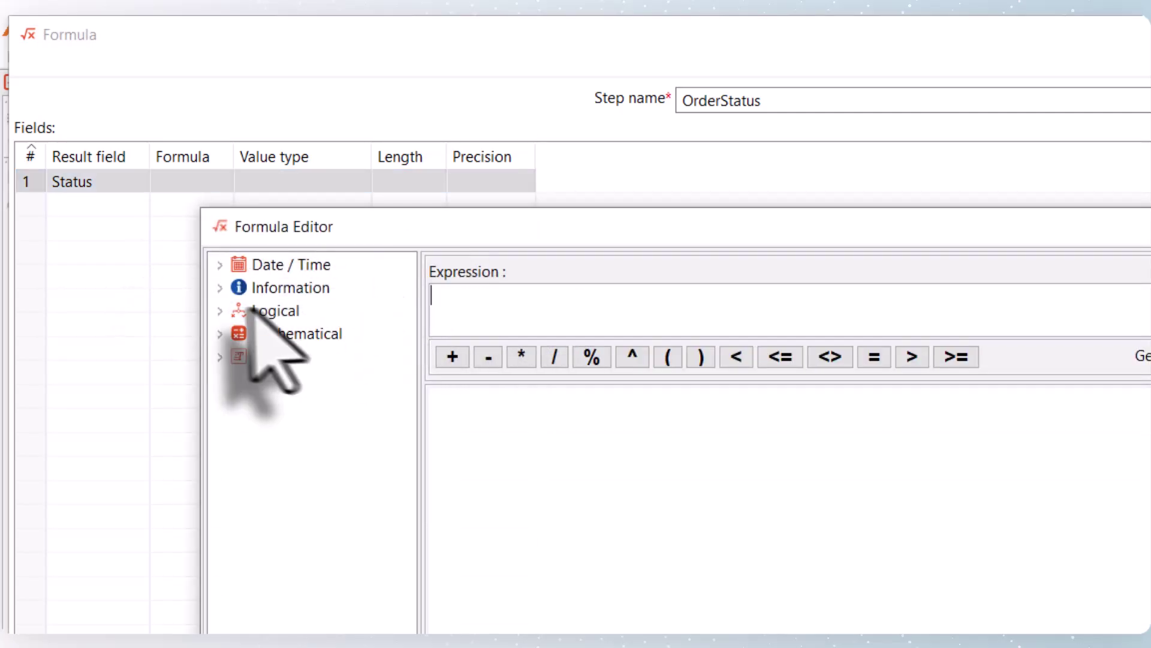
pyautogui.click(219, 311)
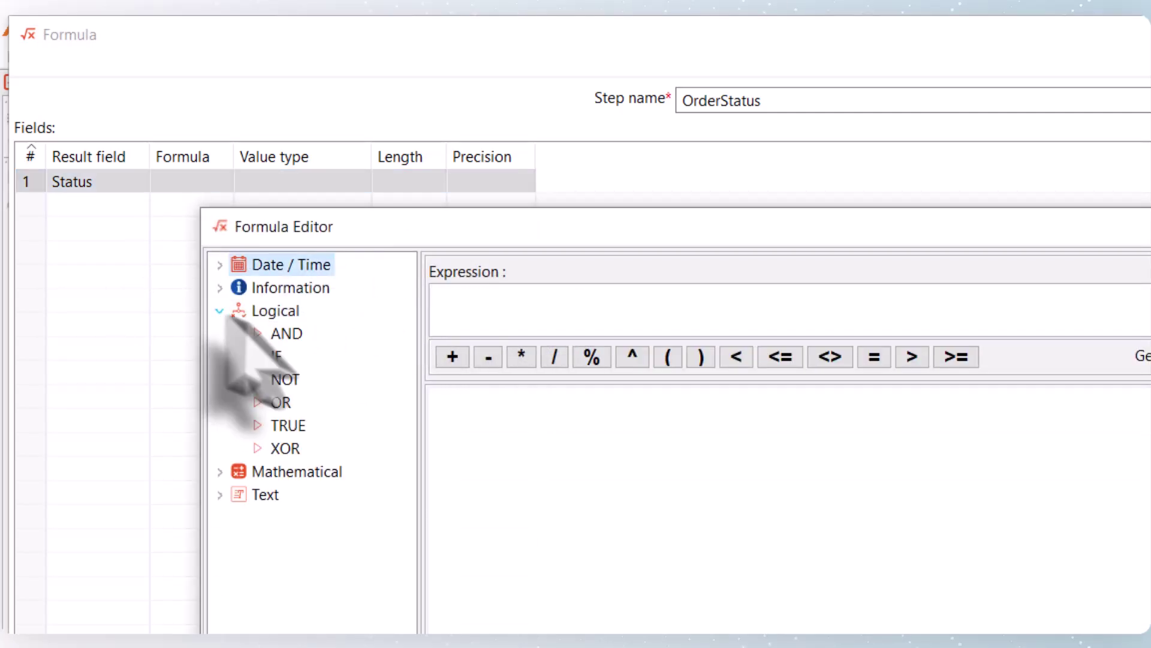
pyautogui.click(277, 357)
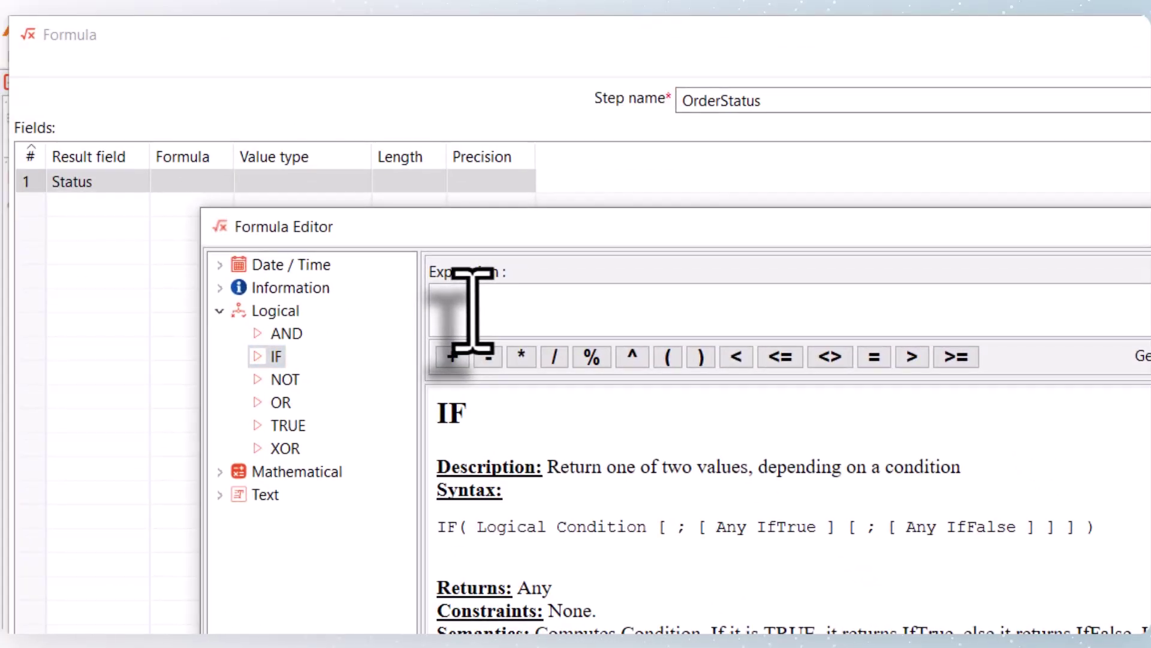
pyautogui.write('if')
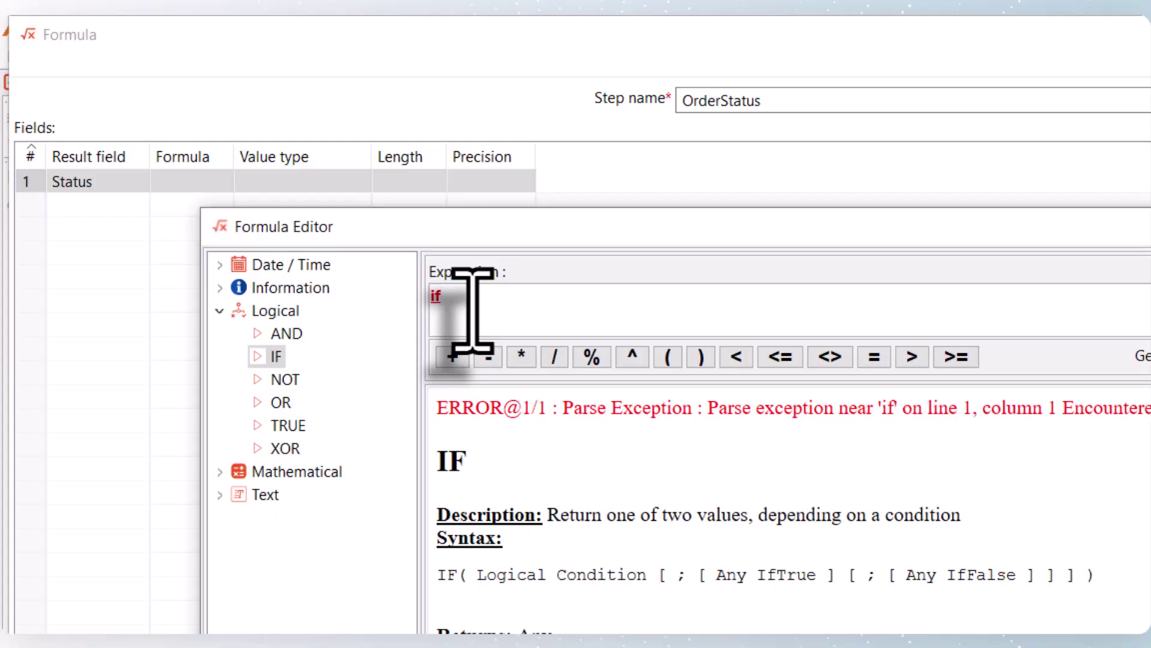
pyautogui.write('(')
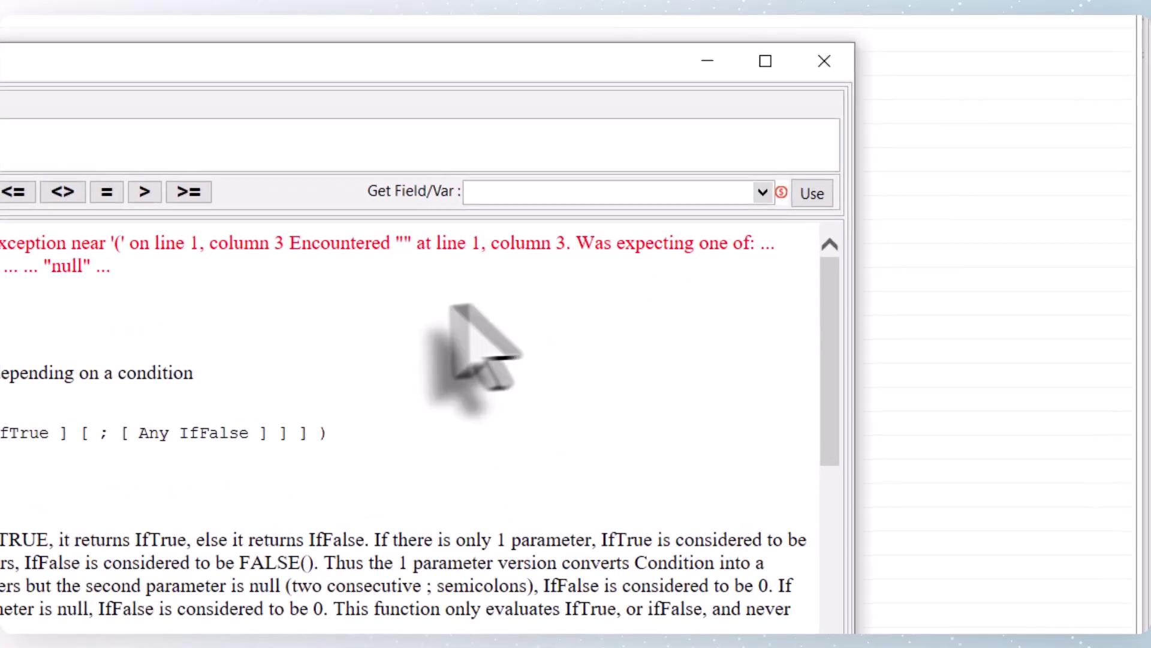
# Step: Enter the condition [Qty]<=[DatabaseQty] in the IF expression
pyautogui.click(812, 193)
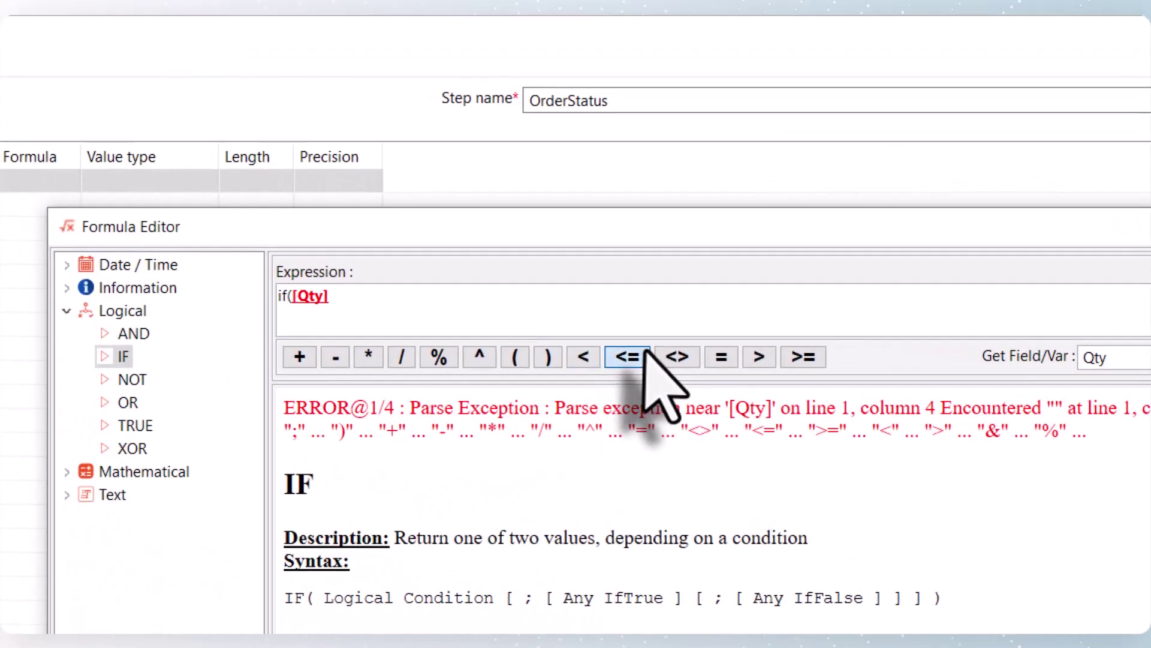
pyautogui.click(484, 318)
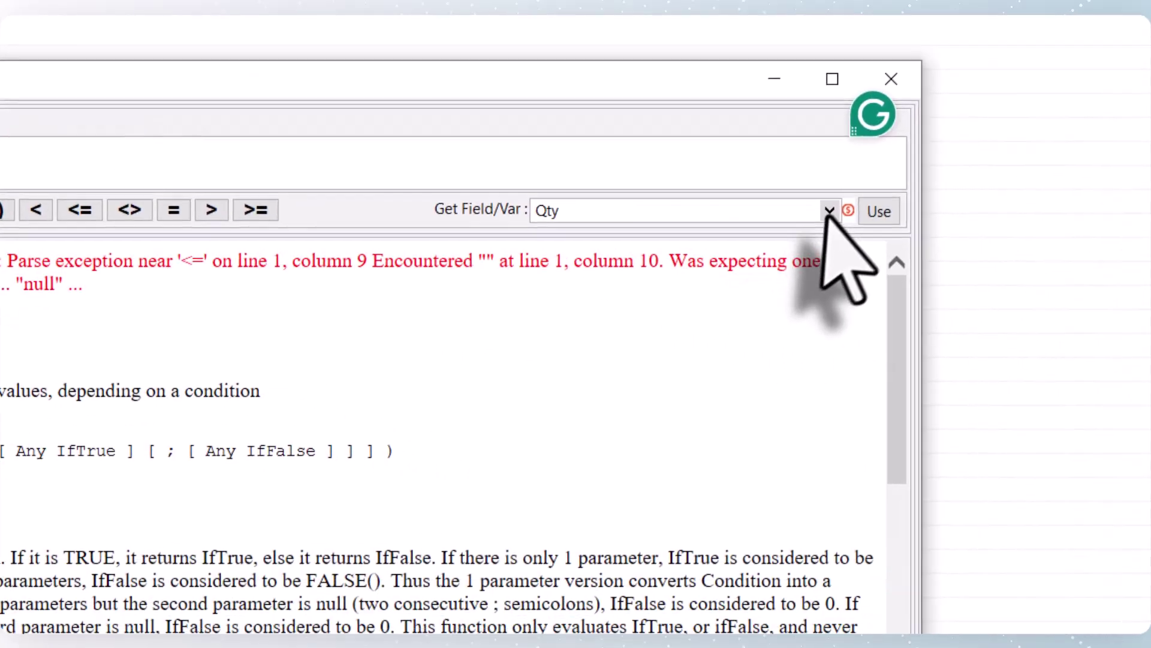
pyautogui.click(828, 211)
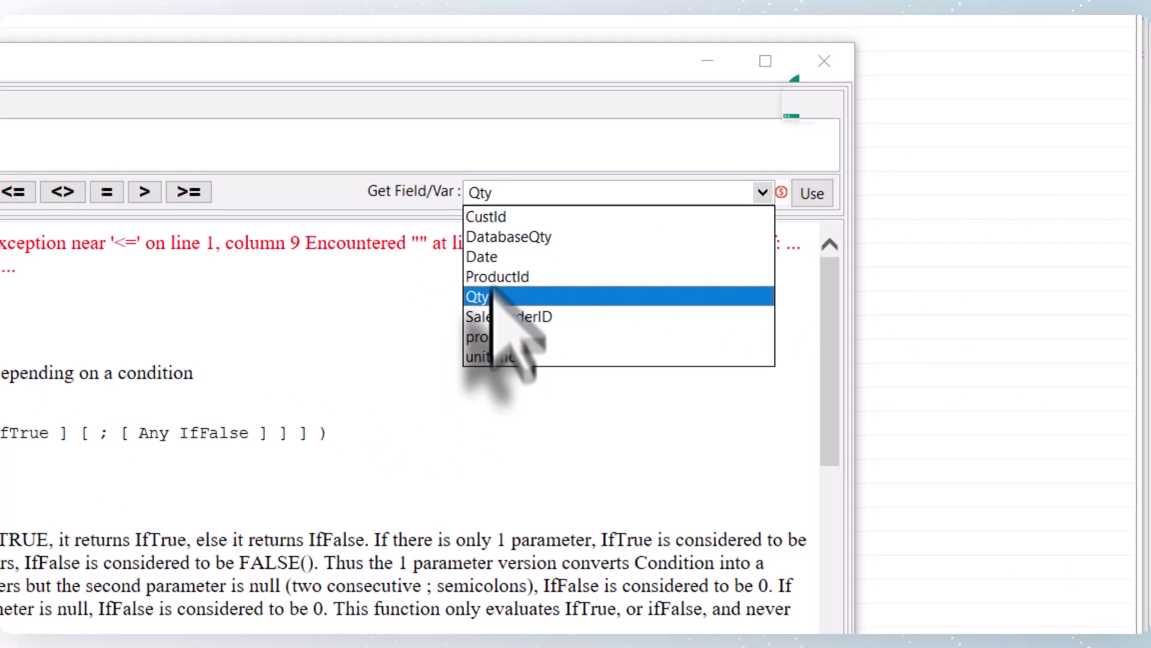
pyautogui.click(509, 236)
pyautogui.click(811, 193)
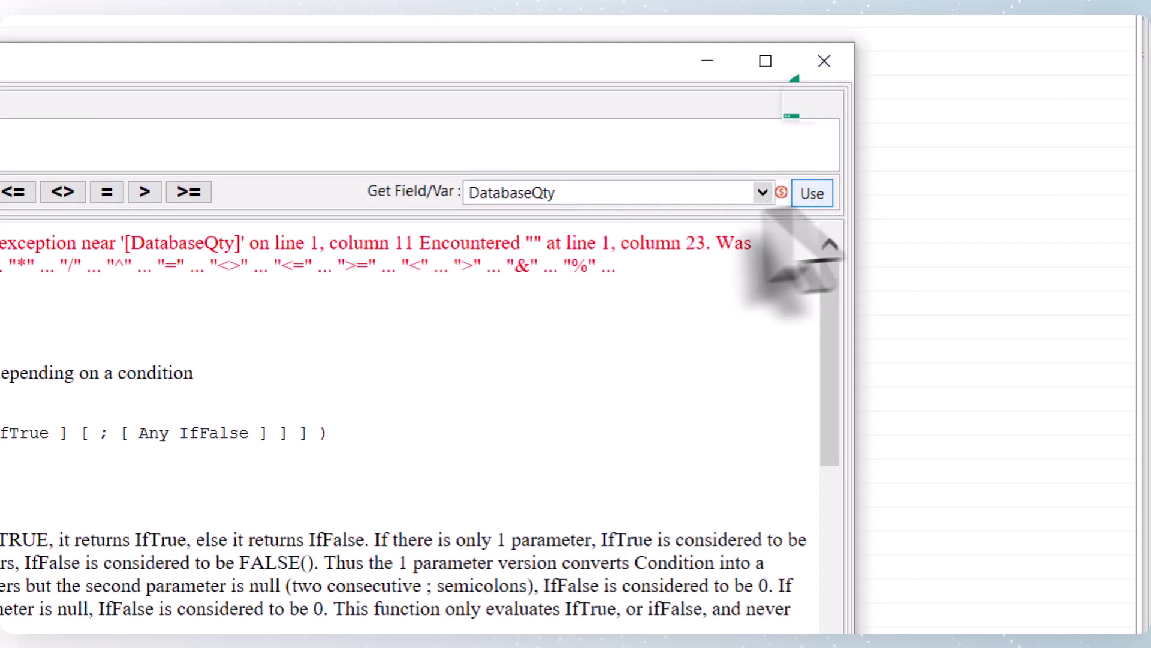
pyautogui.click(811, 193)
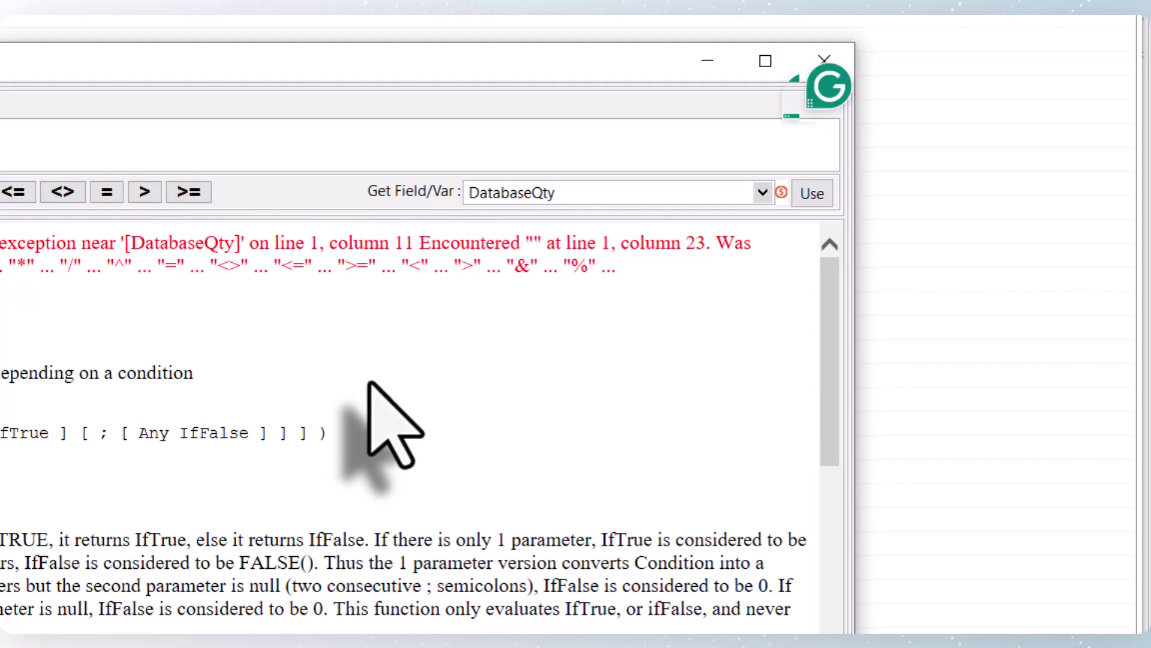
# Step: Set "Order Placed" as the IF expression's true result and apply the finished formula to the Status field
pyautogui.write(';"Order Place')
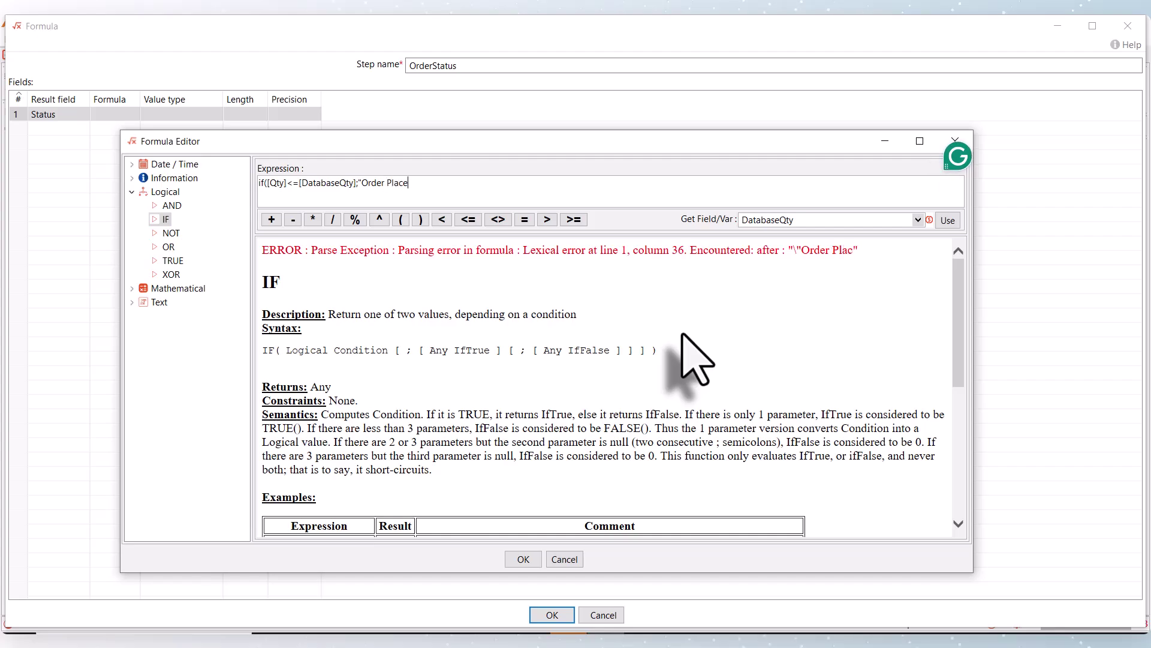
pyautogui.write('d";')
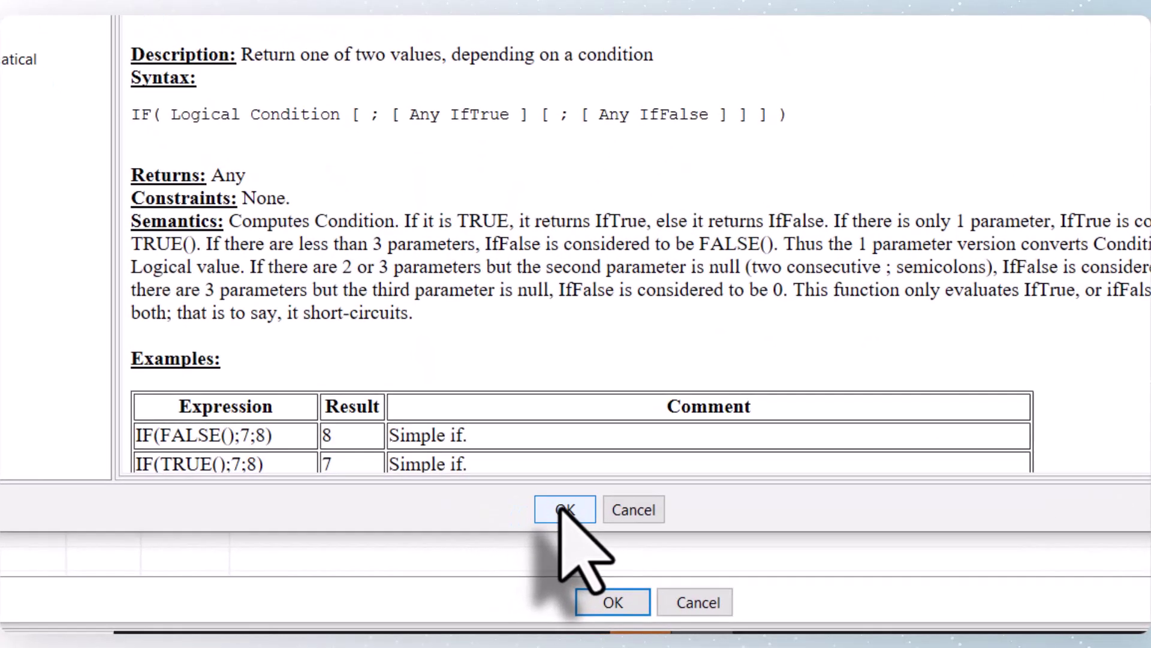
pyautogui.click(562, 509)
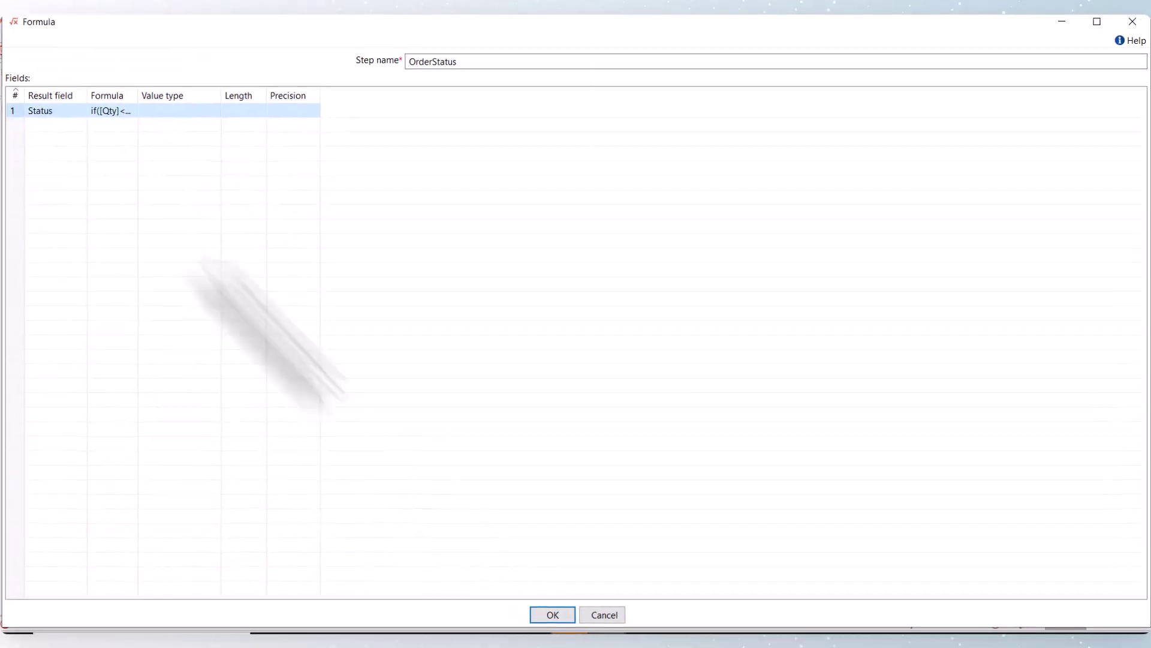
# Step: Set the Status field's value type to String and confirm the OrderStatus formula step
pyautogui.click(193, 114)
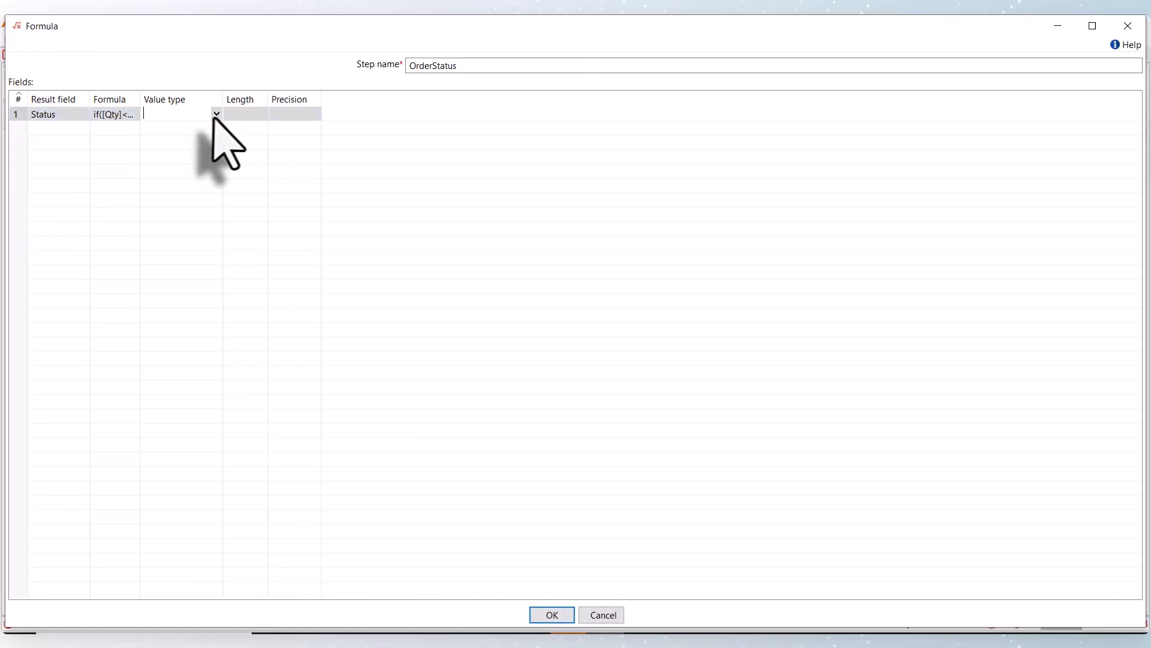
pyautogui.click(153, 141)
pyautogui.click(551, 615)
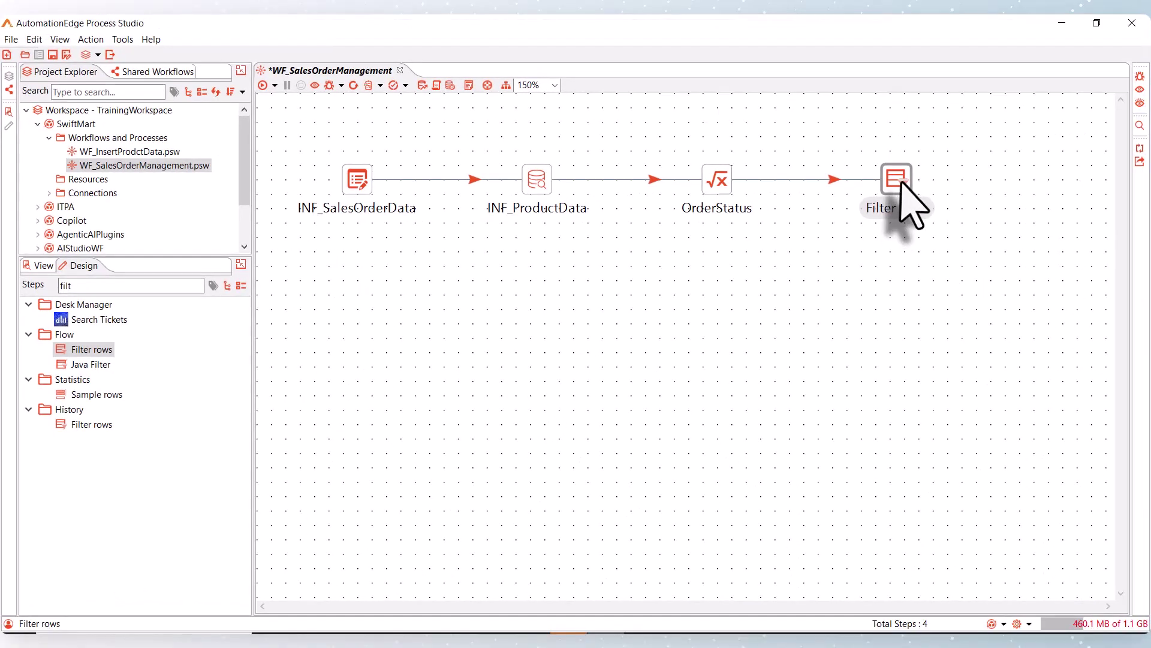
# Step: Set the Filter rows condition to Status = Order Placed and confirm the step
pyautogui.click(897, 179)
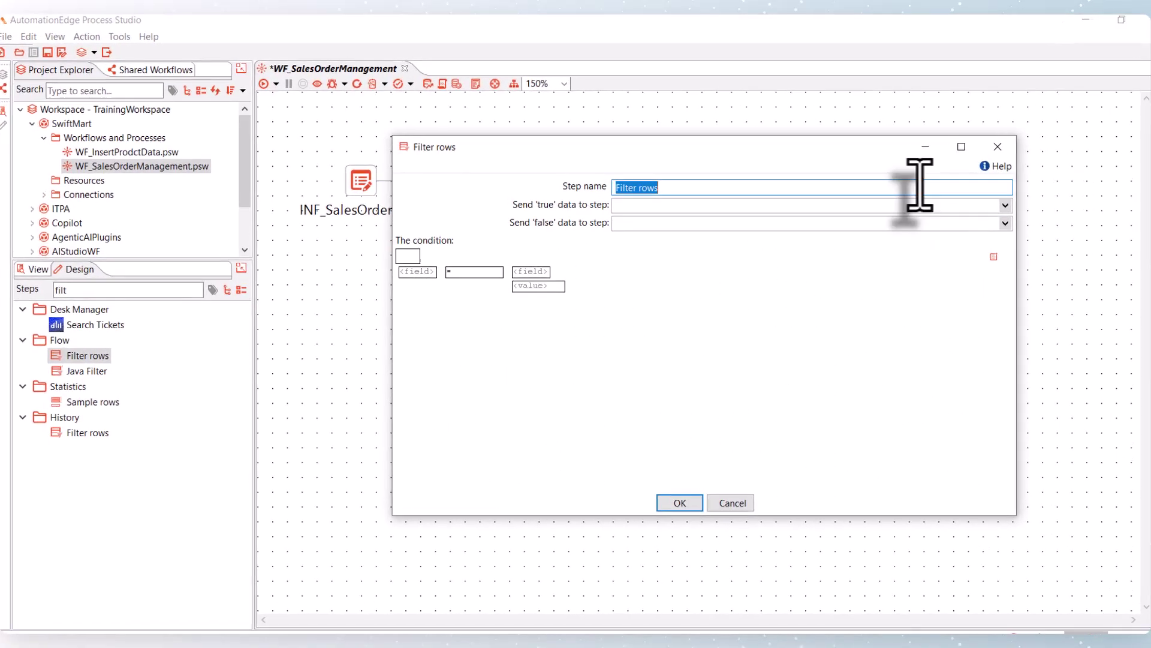
pyautogui.click(412, 267)
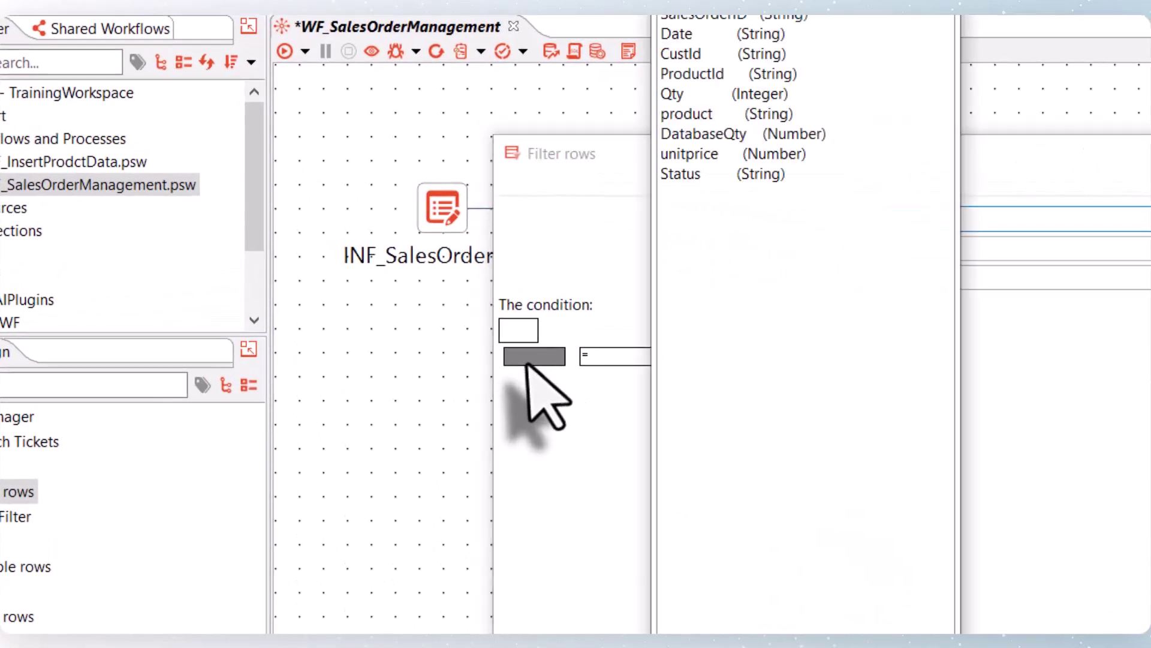
pyautogui.click(686, 177)
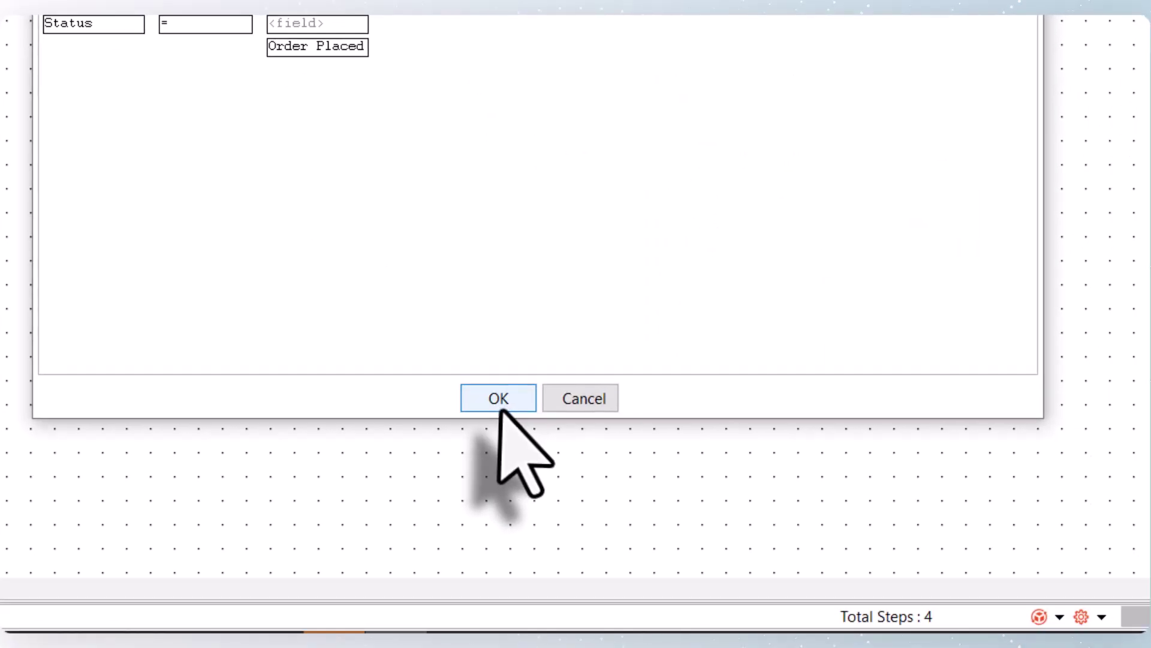
pyautogui.click(499, 399)
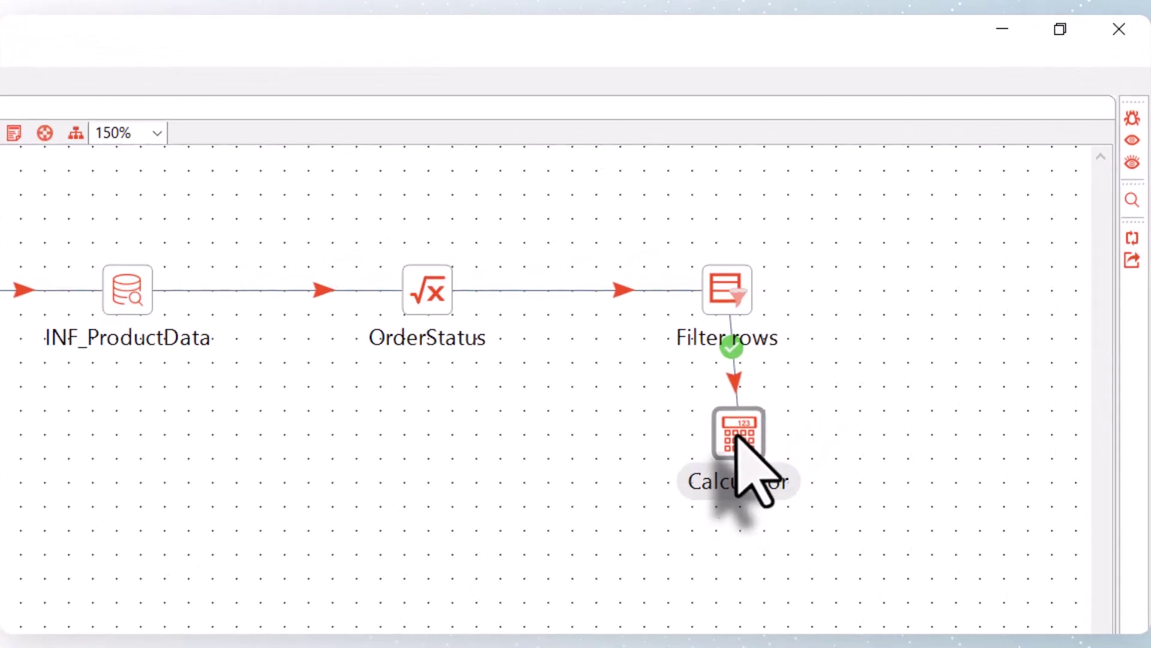
# Step: Add a NewStock field to the Calculator step with the calculation A - B and DatabaseQty as Field A
pyautogui.doubleClick(899, 264)
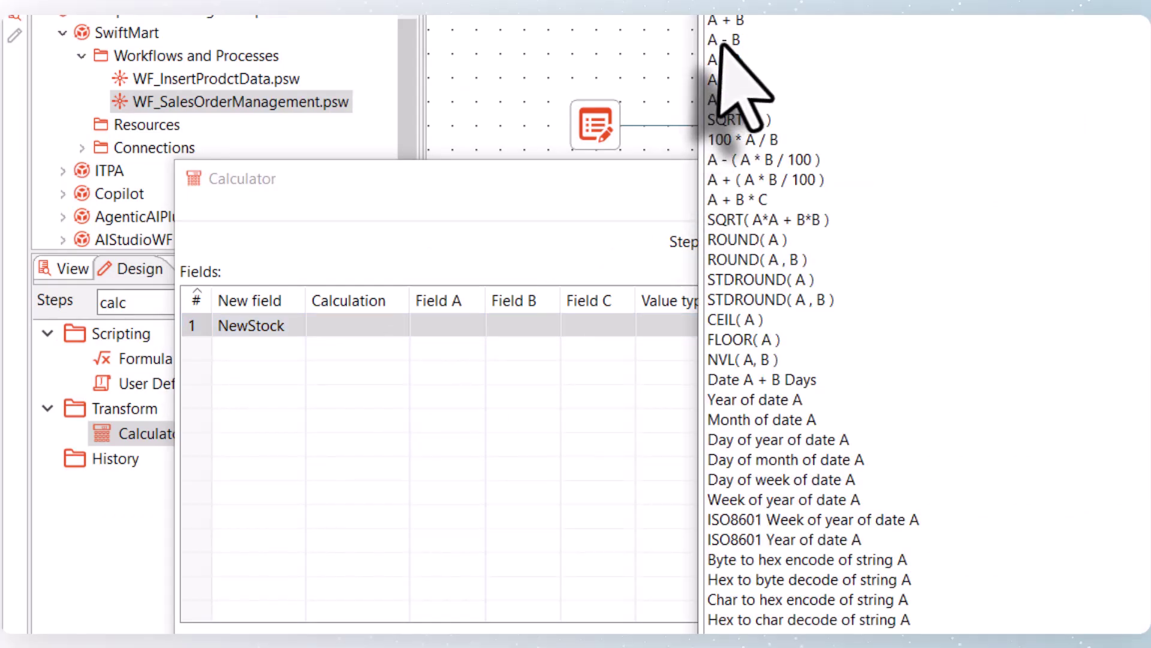
pyautogui.click(431, 130)
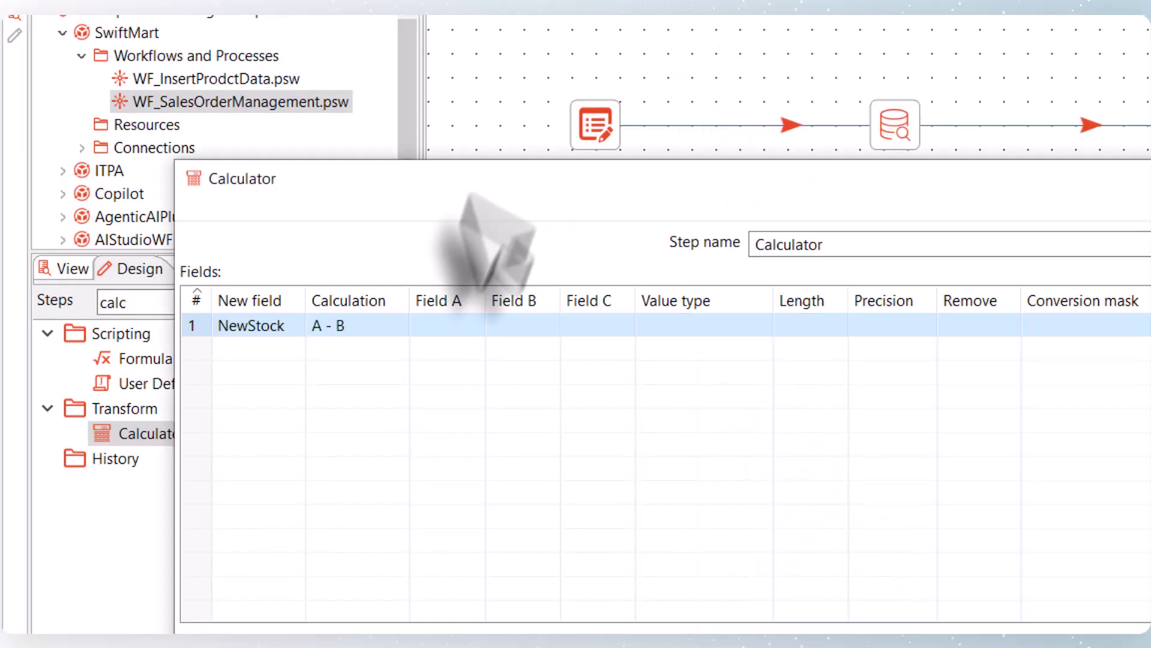
pyautogui.click(451, 329)
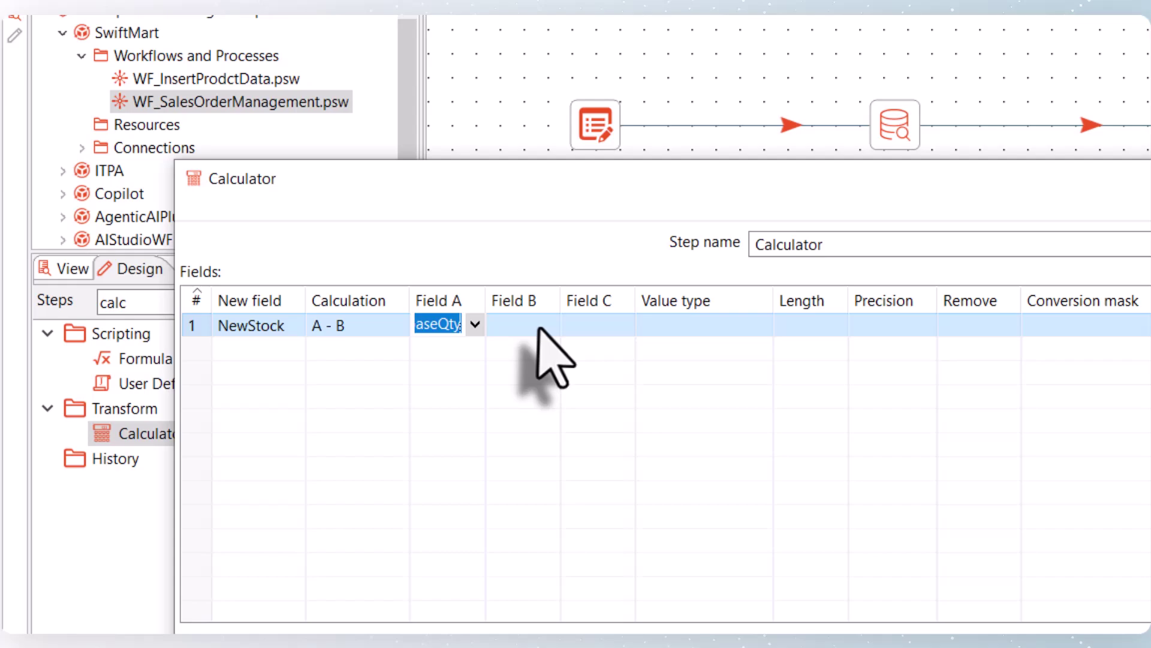
# Step: Set Qty as NewStock's Field B and Integer as its value type in the Calculator step
pyautogui.click(535, 327)
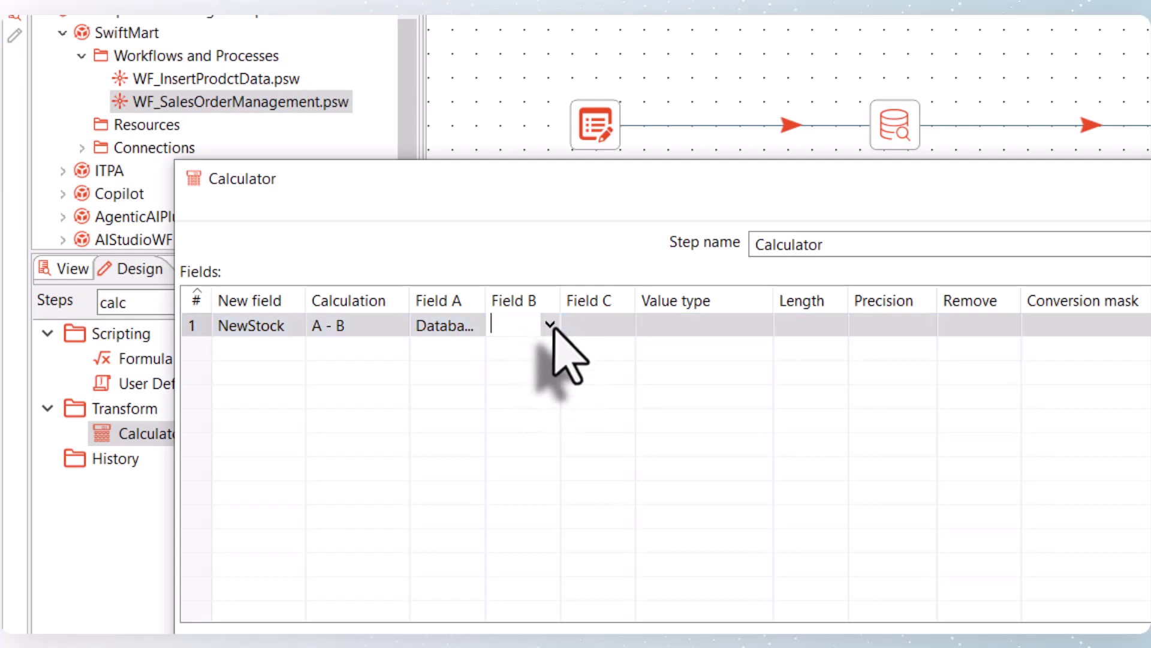
pyautogui.click(550, 325)
pyautogui.click(510, 448)
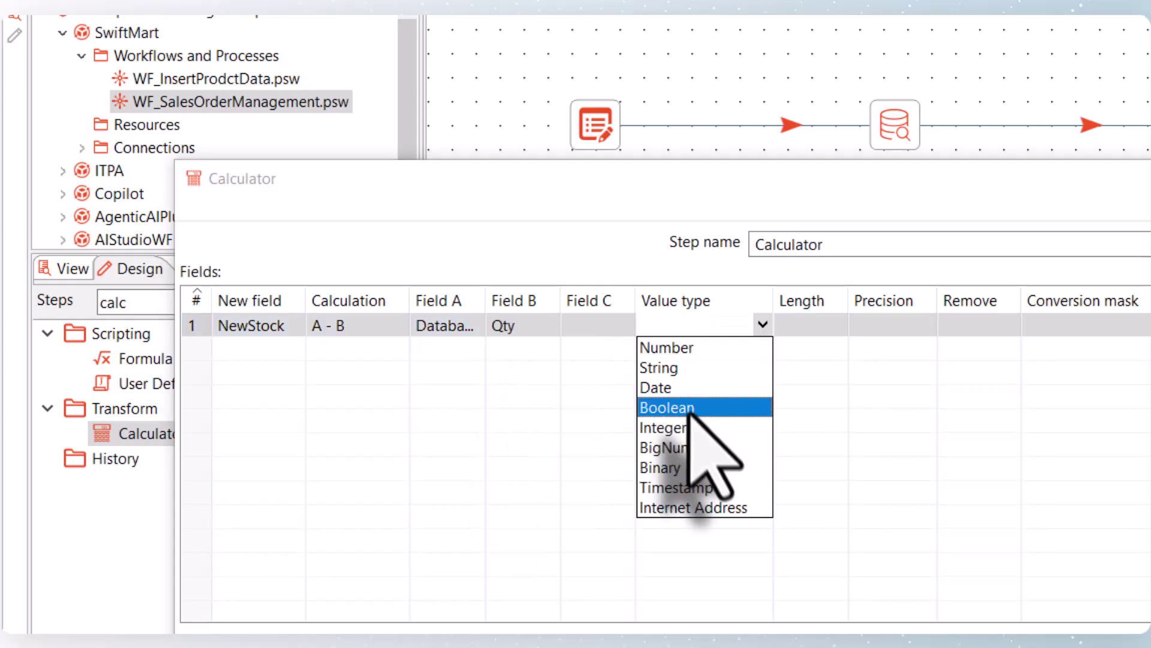
pyautogui.click(684, 428)
pyautogui.click(576, 454)
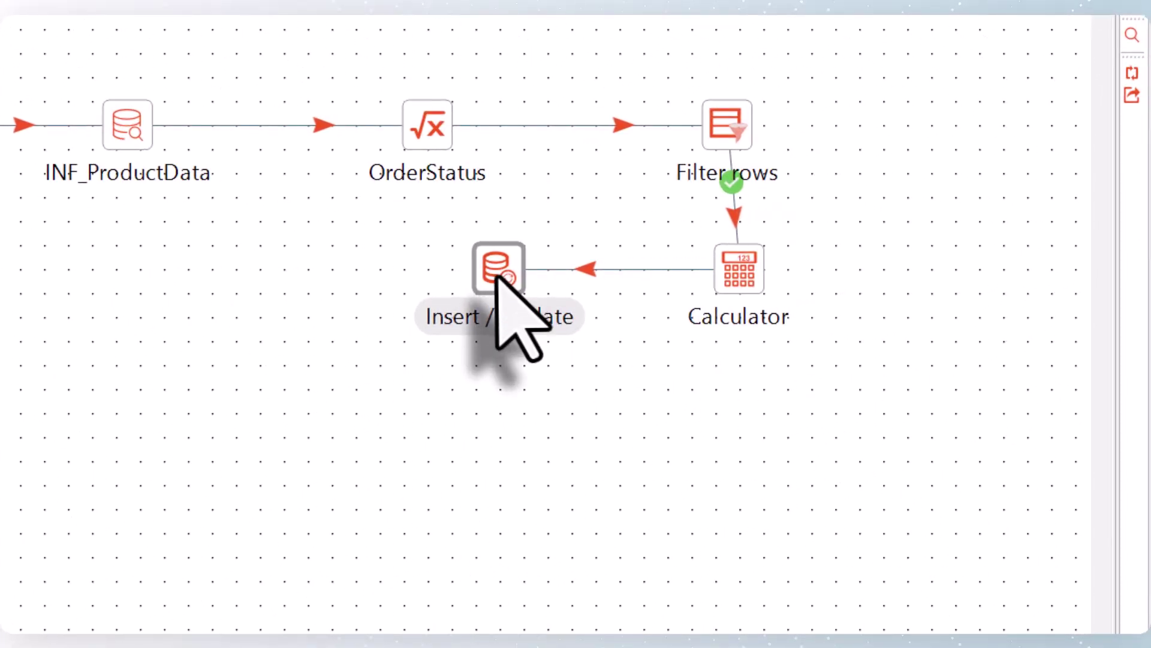
# Step: Point the Insert / Update step to the product table in the public schema through the shared connection connect
pyautogui.doubleClick(497, 273)
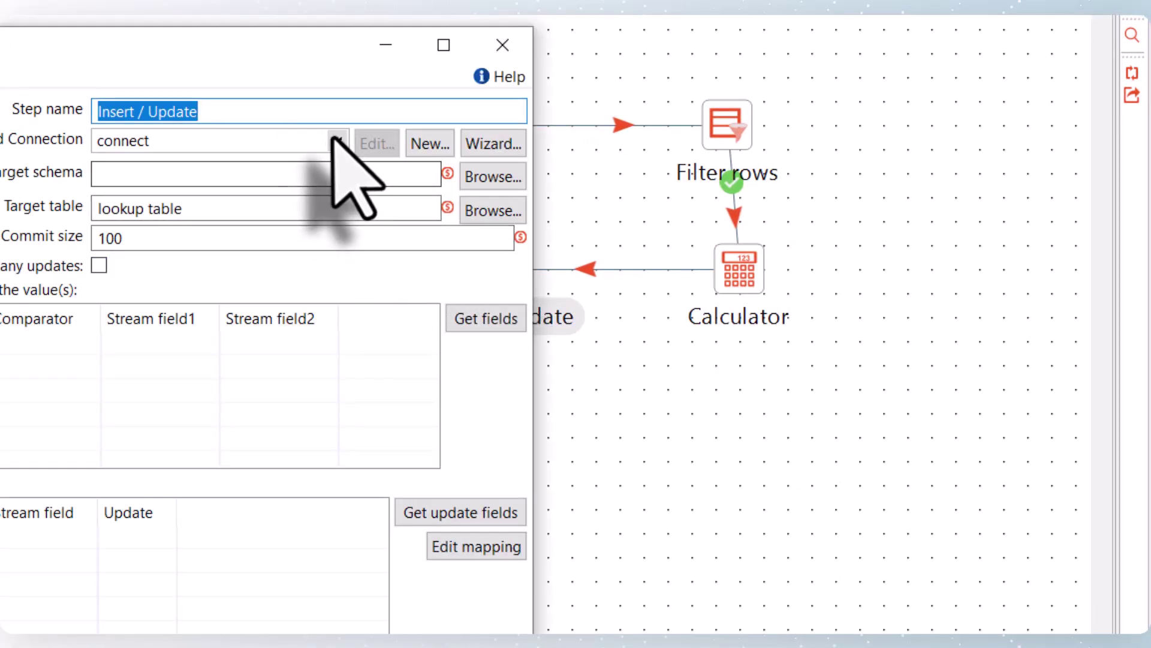
pyautogui.click(337, 142)
pyautogui.click(171, 163)
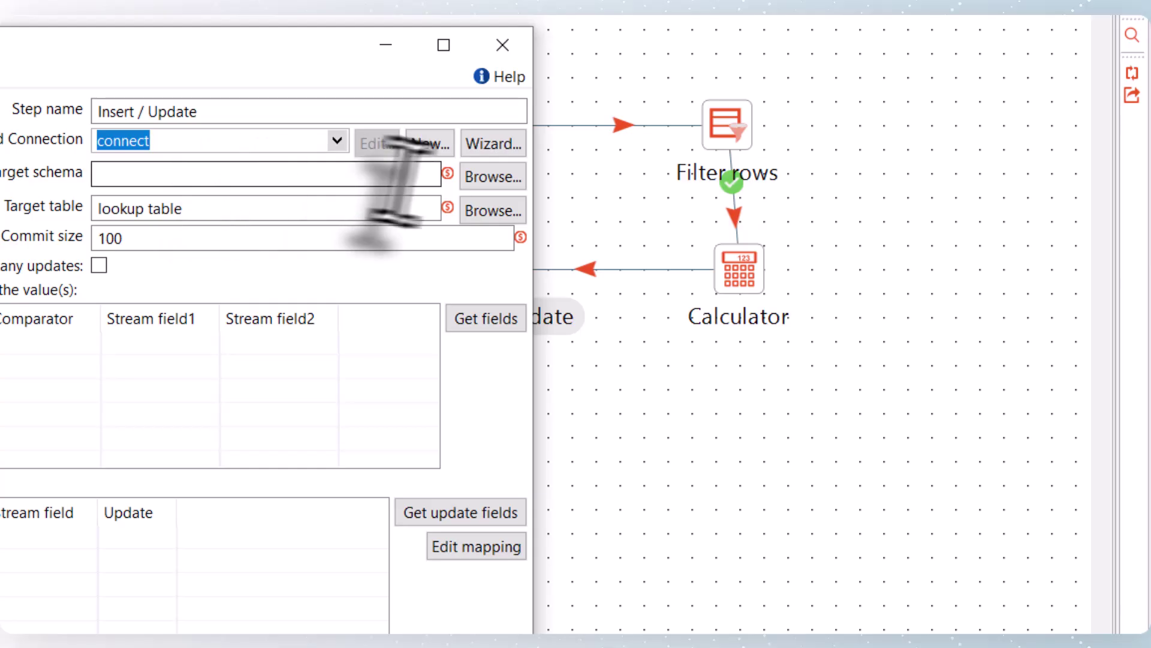
pyautogui.click(489, 179)
pyautogui.doubleClick(168, 407)
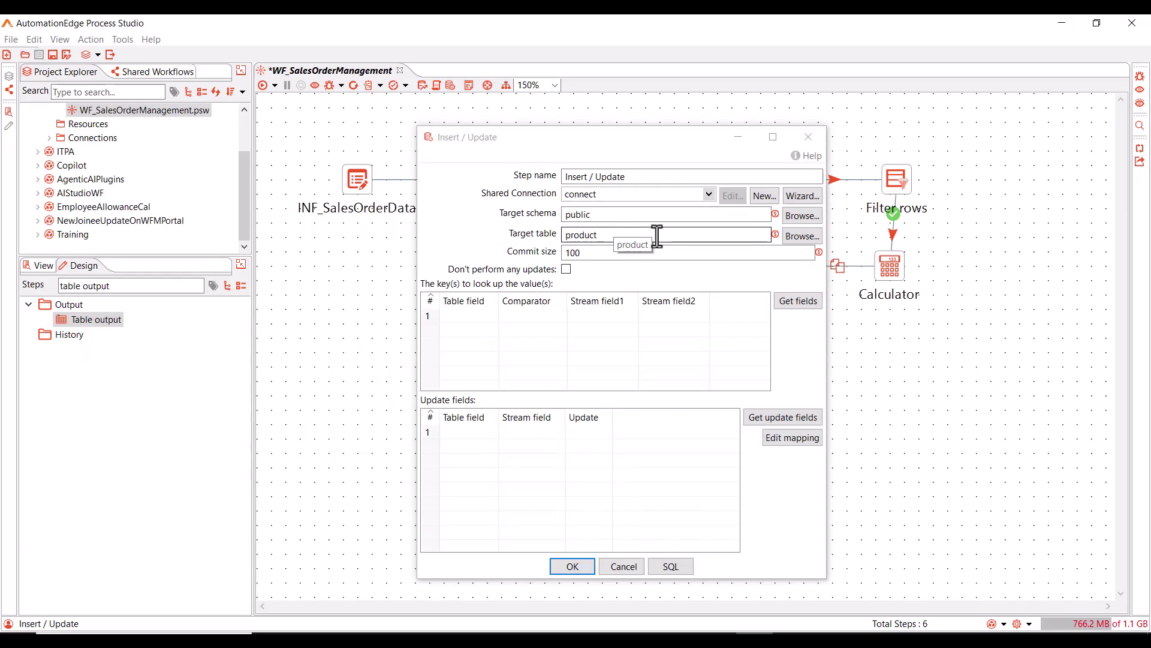
# Step: Set the Insert / Update lookup key to match the table field id with the stream field ProductId
pyautogui.click(797, 302)
pyautogui.click(465, 316)
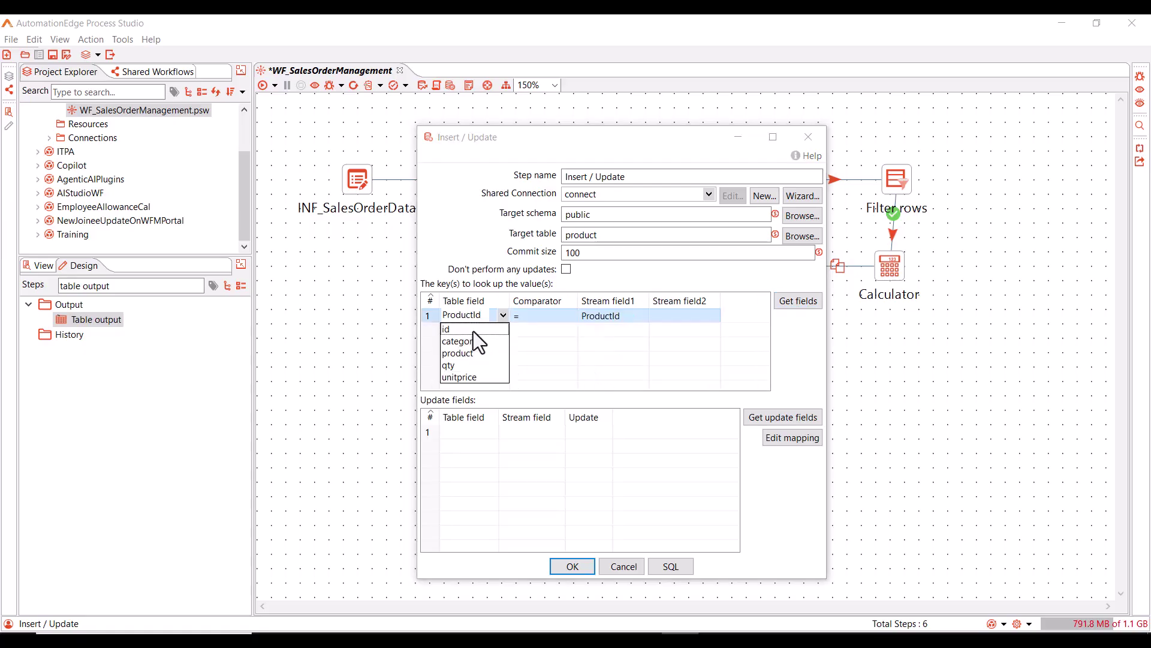
pyautogui.click(470, 334)
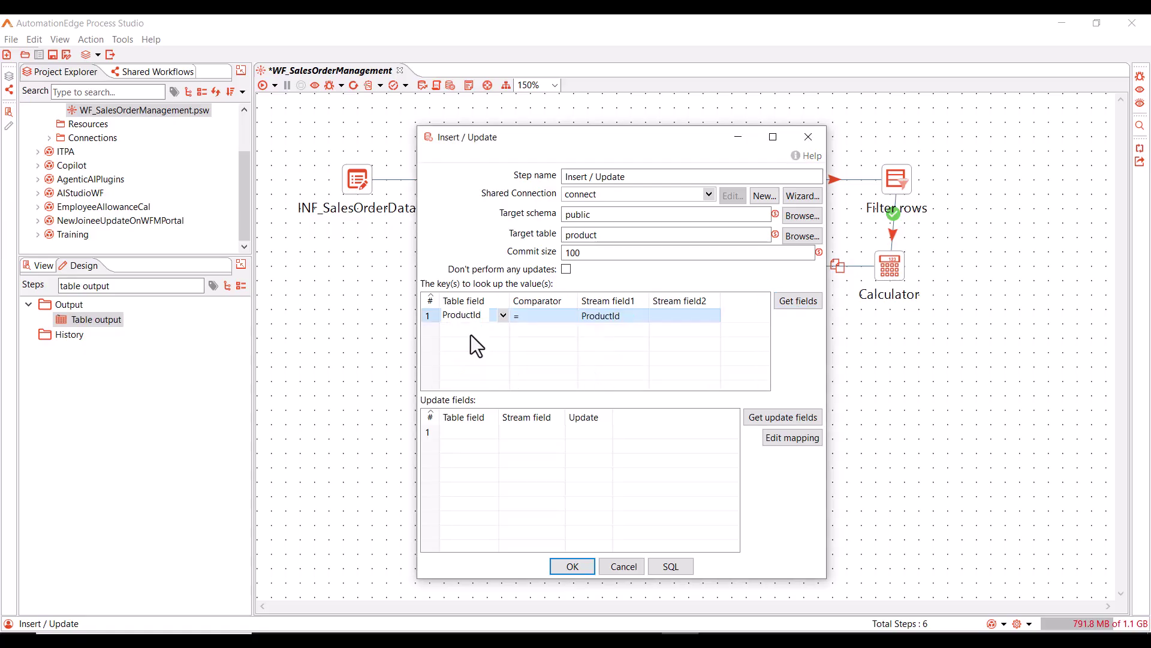
# Step: Set Insert / Update to update the qty table field from the NewStock stream field with Update Y, and confirm
pyautogui.click(805, 418)
pyautogui.click(473, 459)
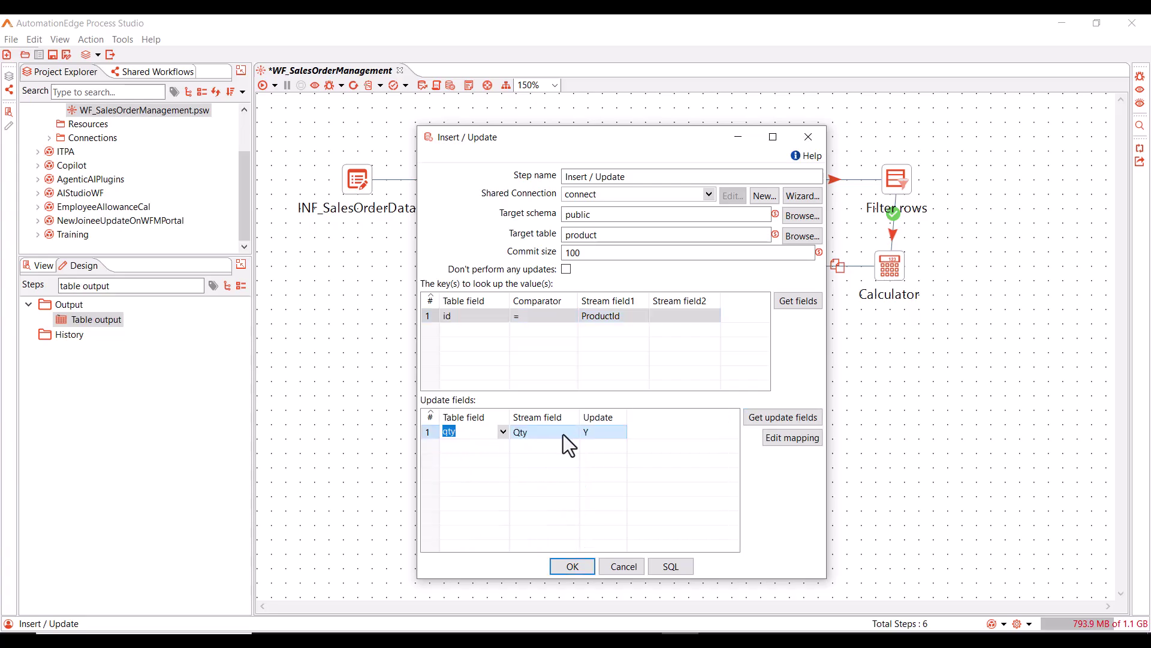
pyautogui.click(574, 432)
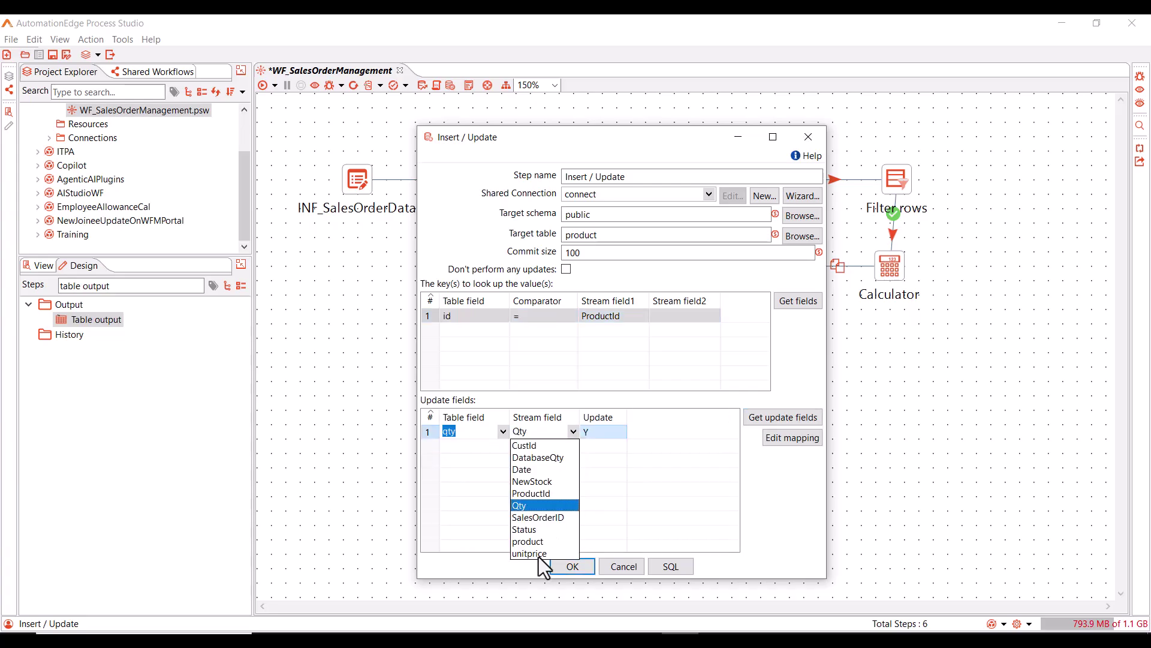
pyautogui.click(531, 481)
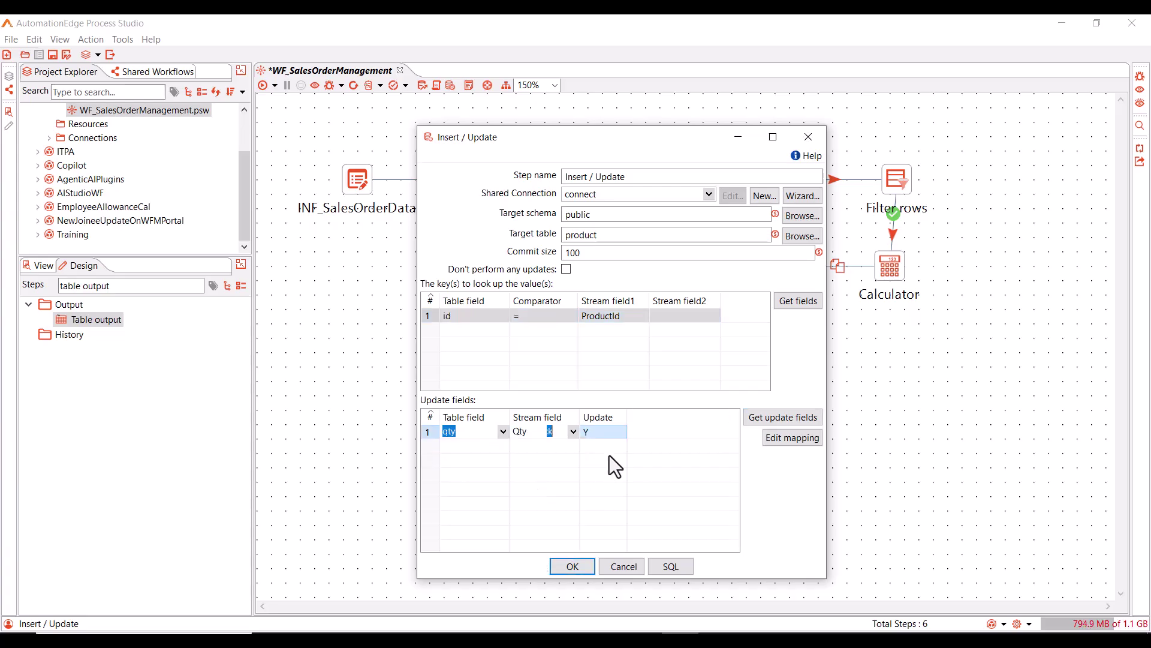
pyautogui.click(606, 432)
pyautogui.click(622, 433)
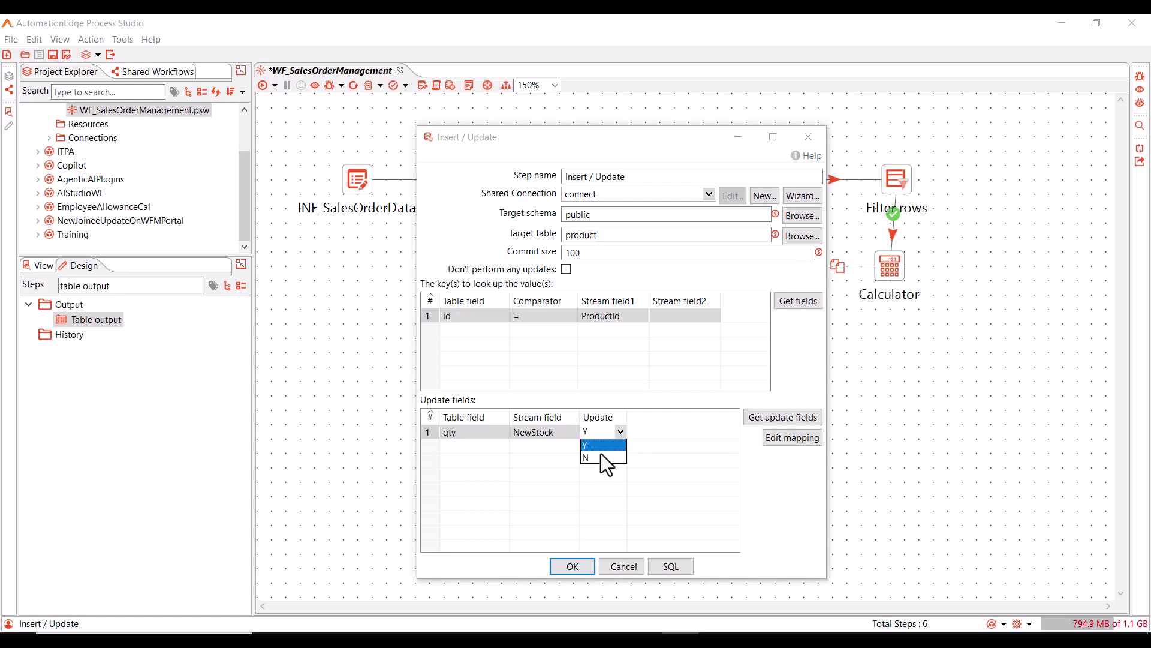
pyautogui.click(573, 566)
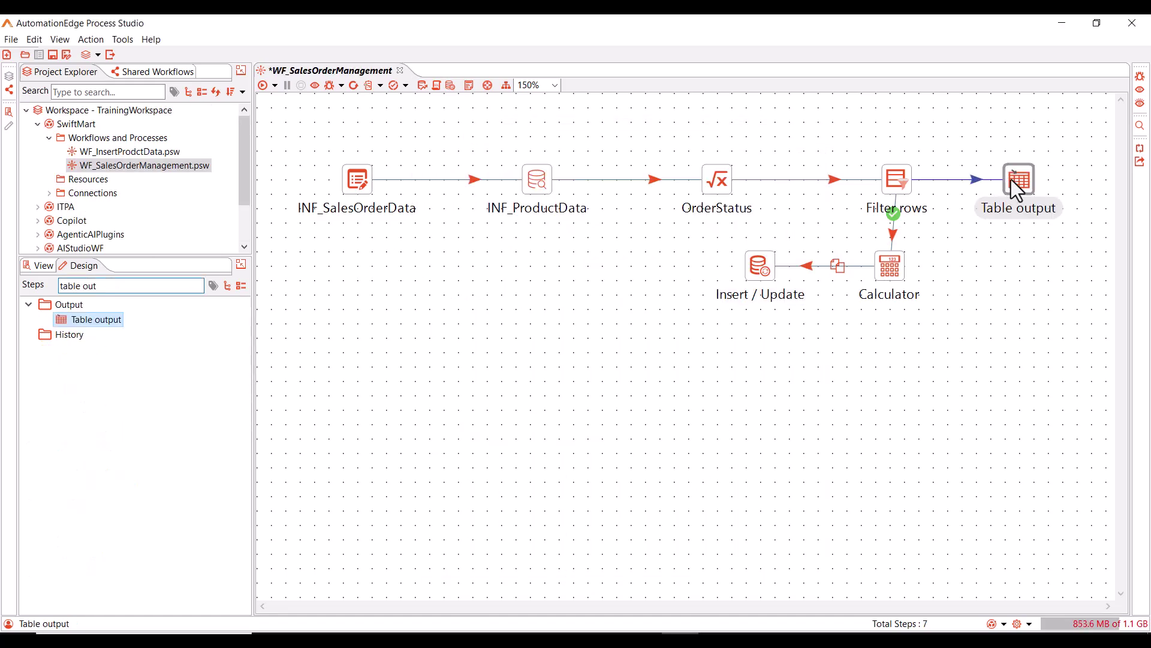
# Step: Route the false result of Filter rows to Table output and target public.OrderDetails through the shared connection connect
pyautogui.click(1046, 199)
pyautogui.doubleClick(1023, 183)
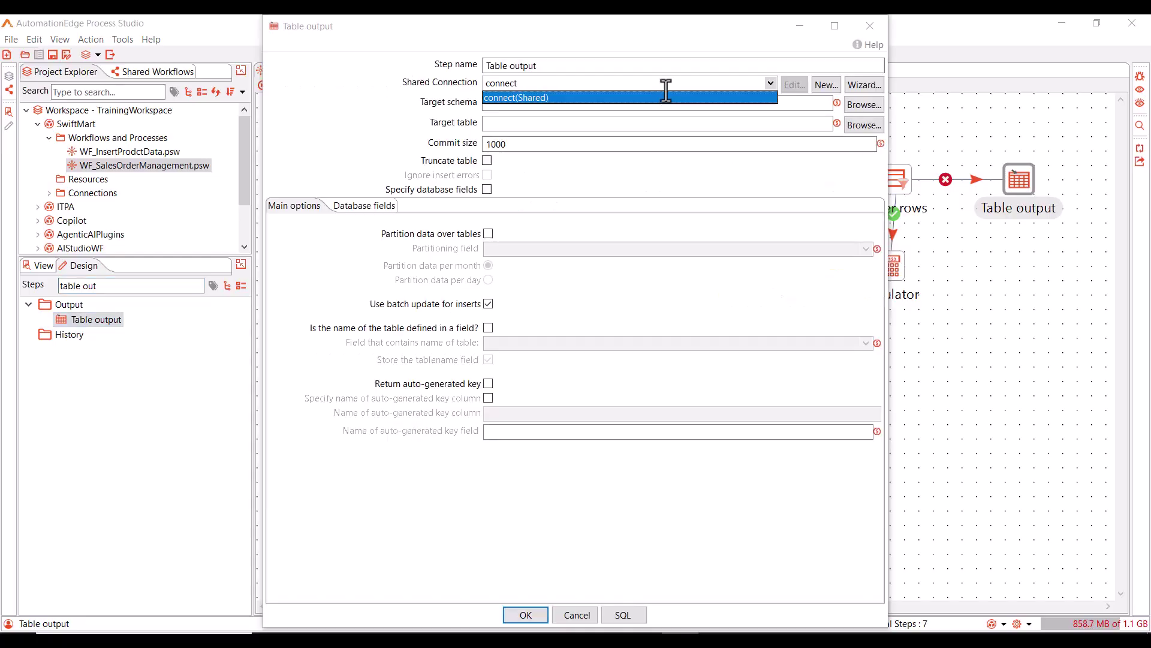
pyautogui.click(856, 105)
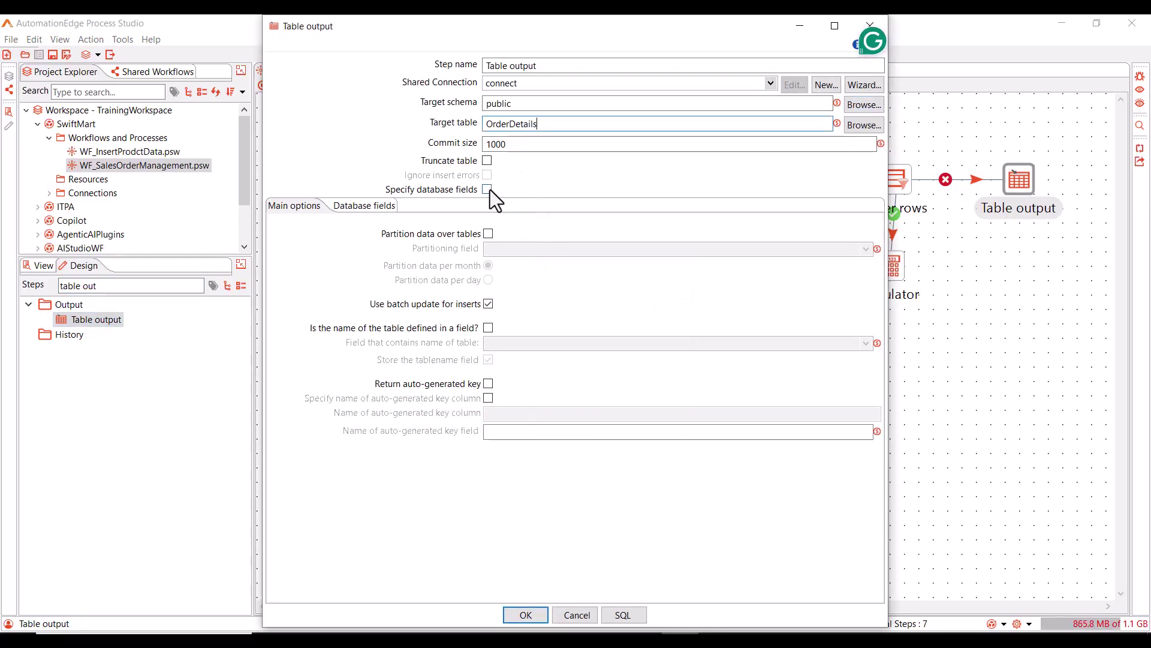
# Step: Specify SalesOrderID, Date, CustId, ProductId, Qty and Status as the database fields Table output inserts, and confirm
pyautogui.click(373, 209)
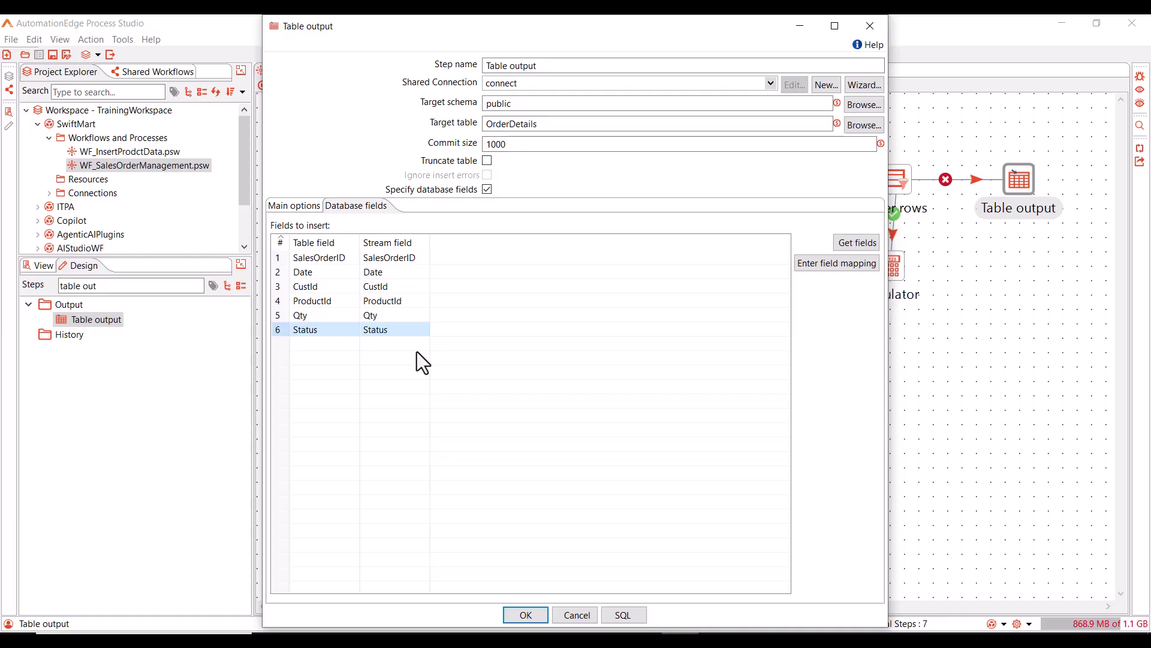
pyautogui.click(526, 615)
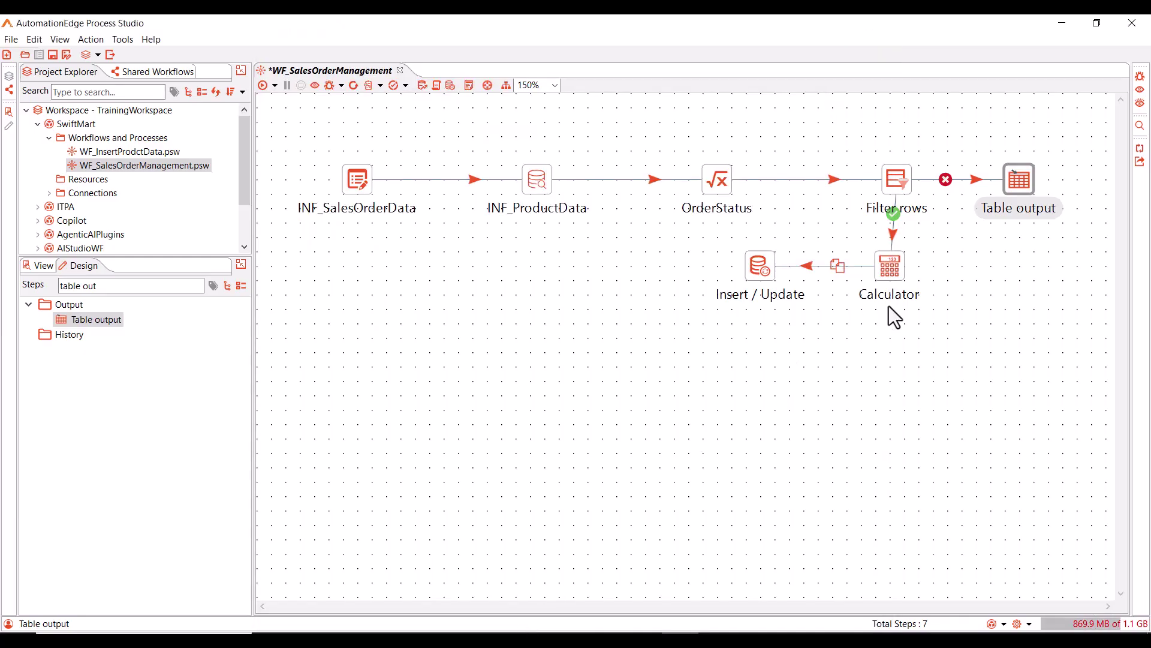
# Step: Connect the Calculator step to Table output and copy all rows to both destination steps
pyautogui.moveTo(897, 268)
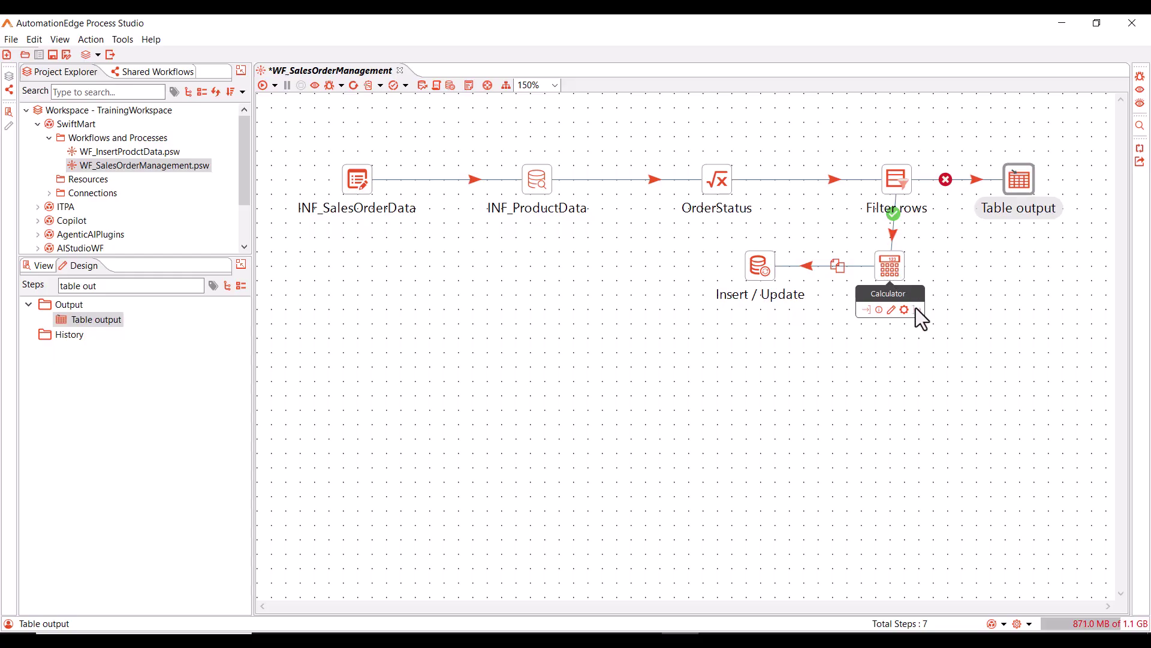
pyautogui.moveTo(916, 311); pyautogui.dragTo(1017, 181)
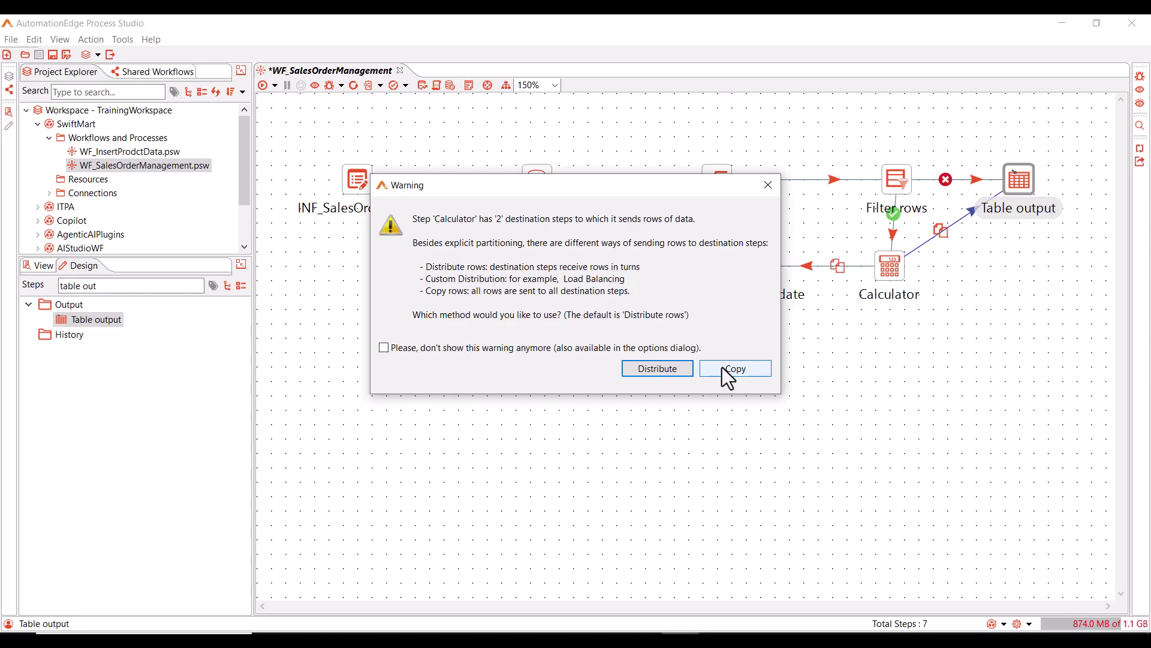
pyautogui.click(722, 367)
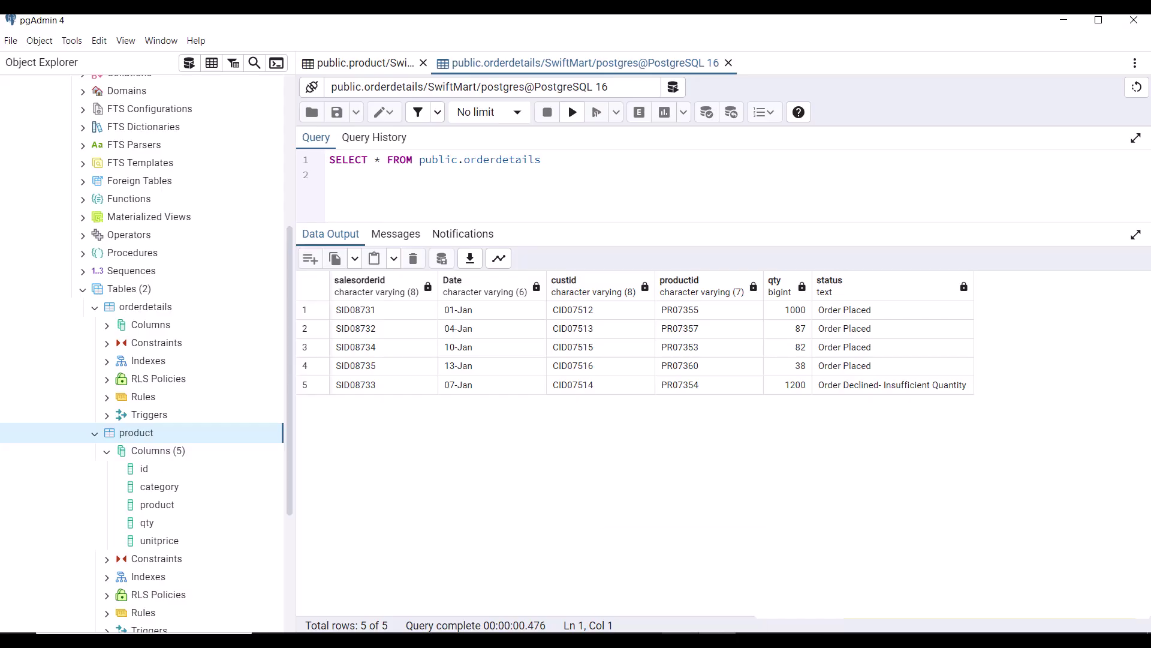
# Step: Switch from pgAdmin to AutomationEdge Process Studio and review the workflow run's step metrics
pyautogui.click(680, 639)
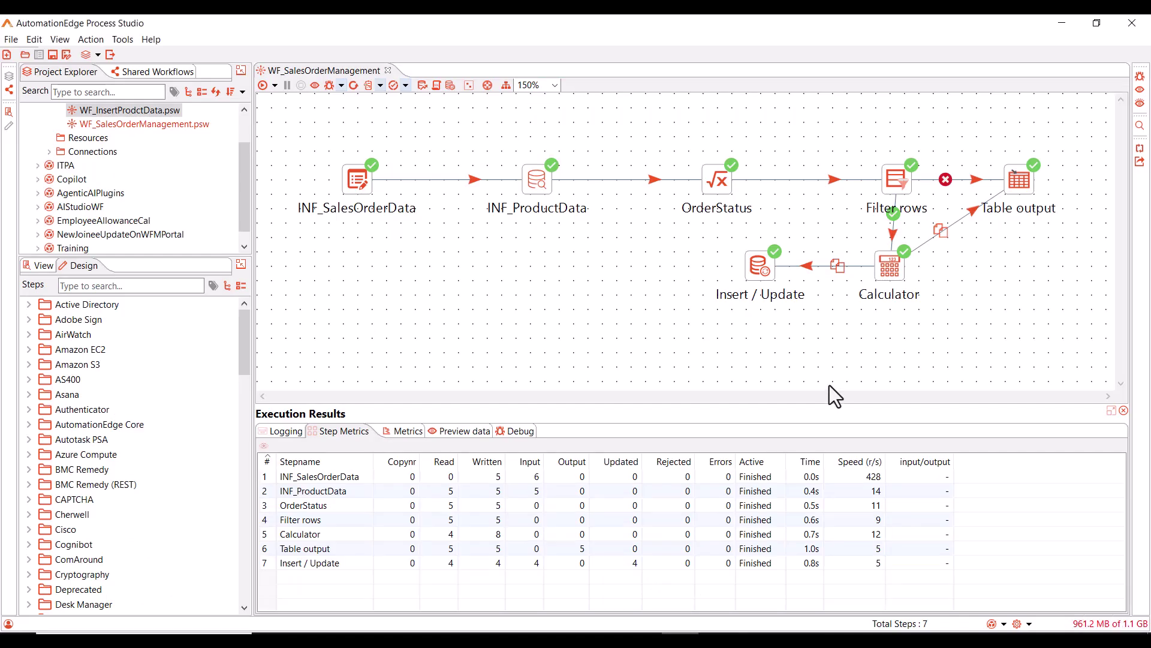